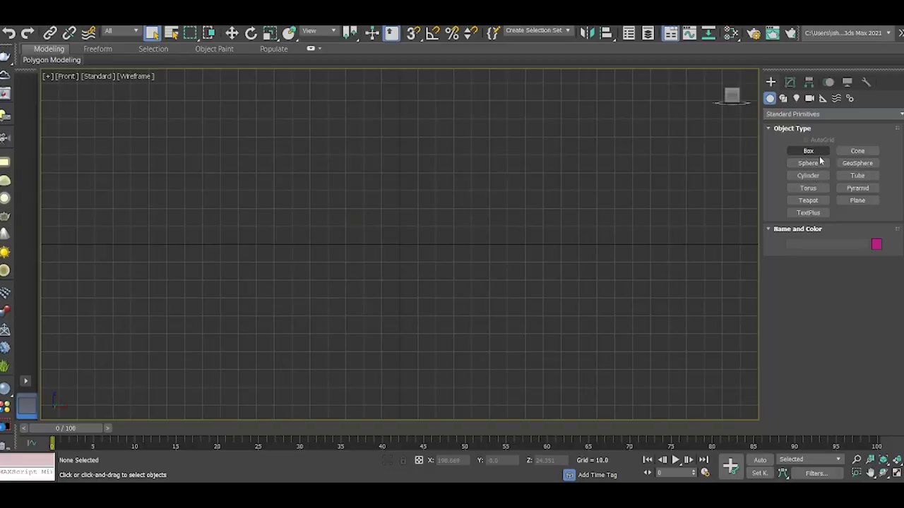
Step: Create a cylinder and select the polygon on its end in the Left view
click(821, 154)
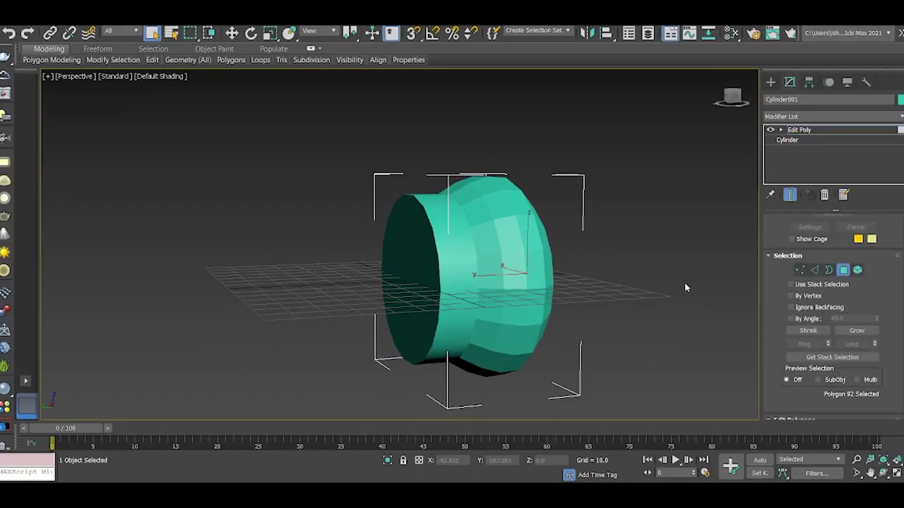
key(l)
click(407, 267)
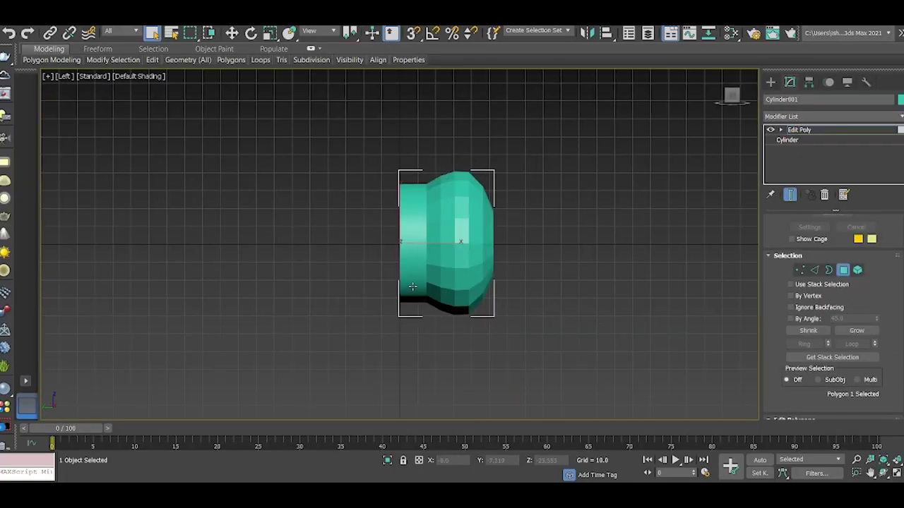
Step: Bevel the cylinder's end polygon outward and reshape the vertices at its right end
scroll(830, 297, down, 2)
click(826, 404)
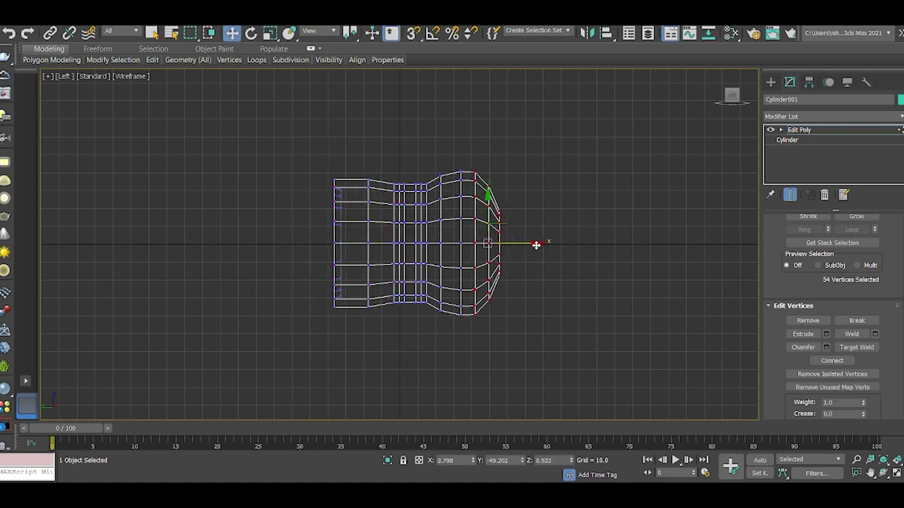
drag(486, 326, 486, 323)
click(605, 166)
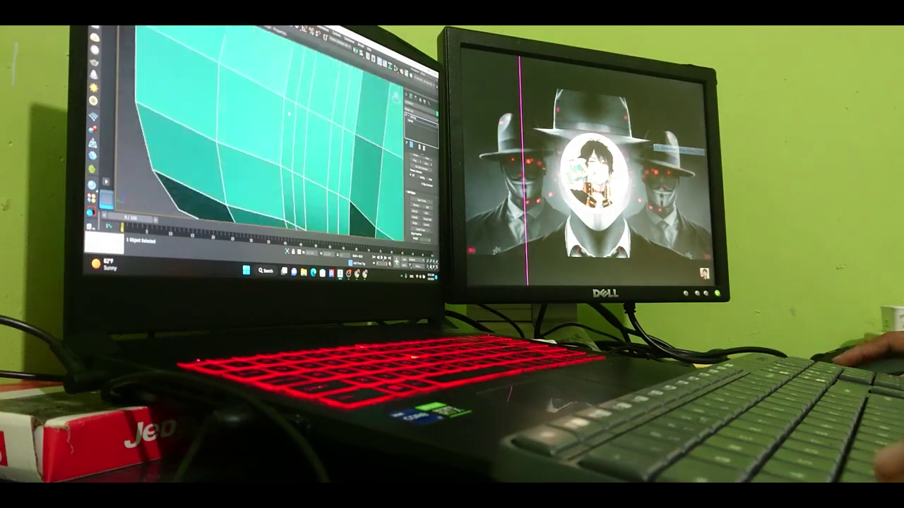
Step: Orbit and zoom to inspect the waisted bottle shape at an angle and end-on
scroll(282, 134, down, 4)
scroll(282, 134, down, 3)
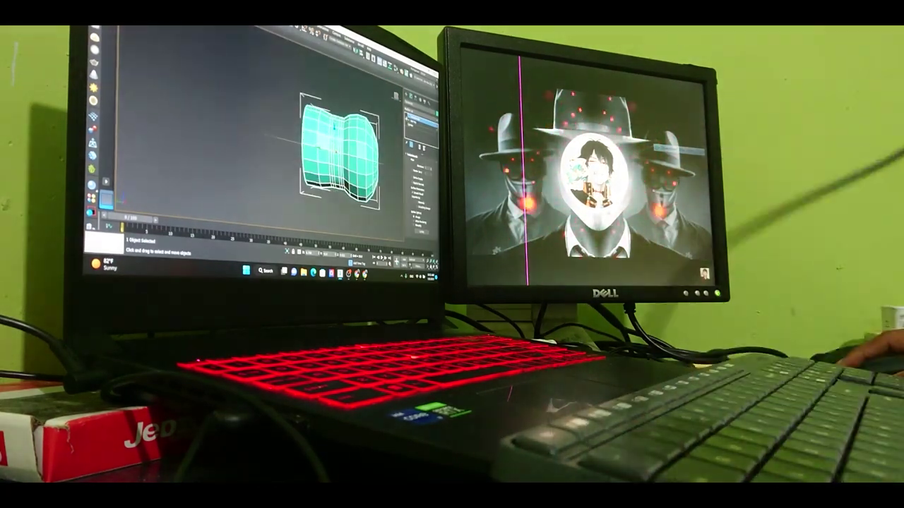
alt+middle_drag(338, 148, 353, 150)
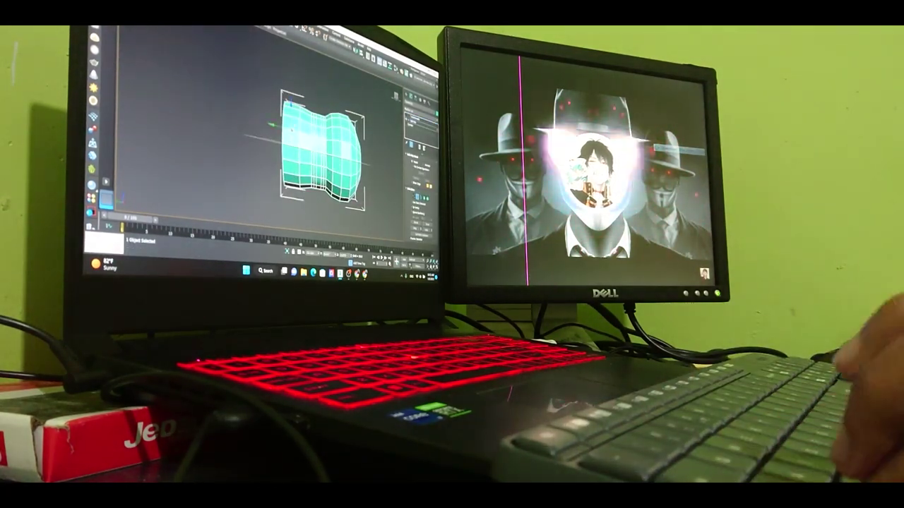
scroll(339, 148, up, 3)
alt+middle_drag(353, 141, 396, 97)
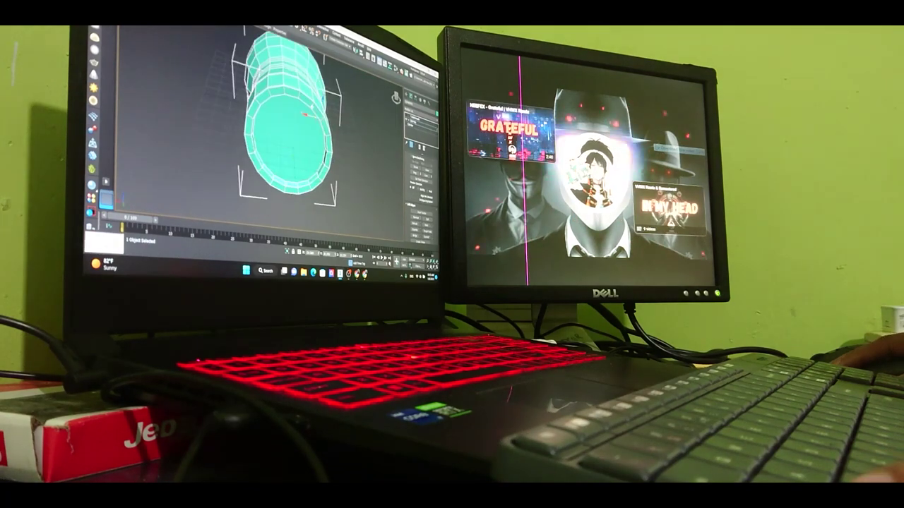
scroll(282, 134, up, 5)
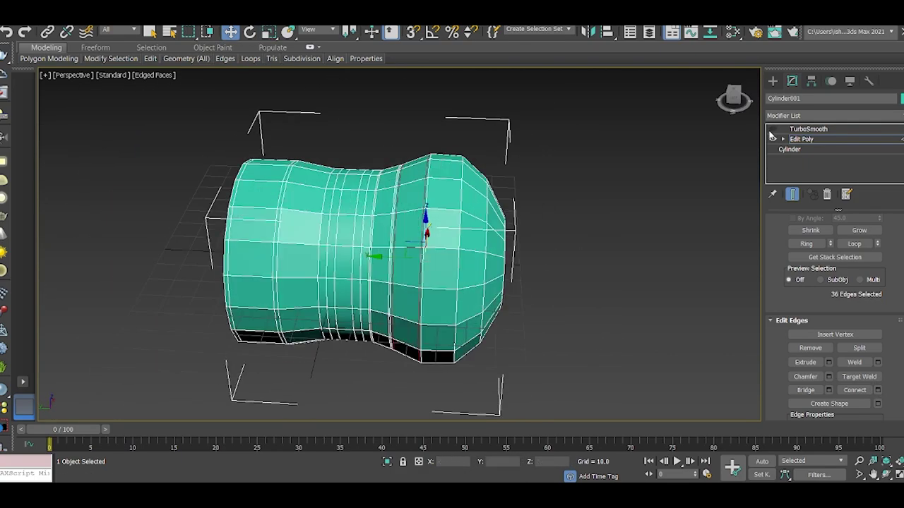
Step: Bevel the ring of polygons near the bottle's neck inward to form a recessed groove
key(l)
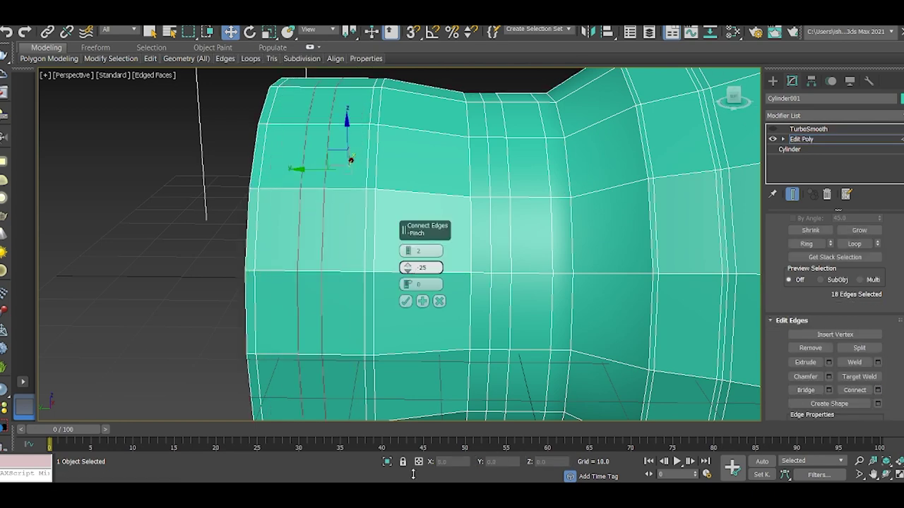
key(4)
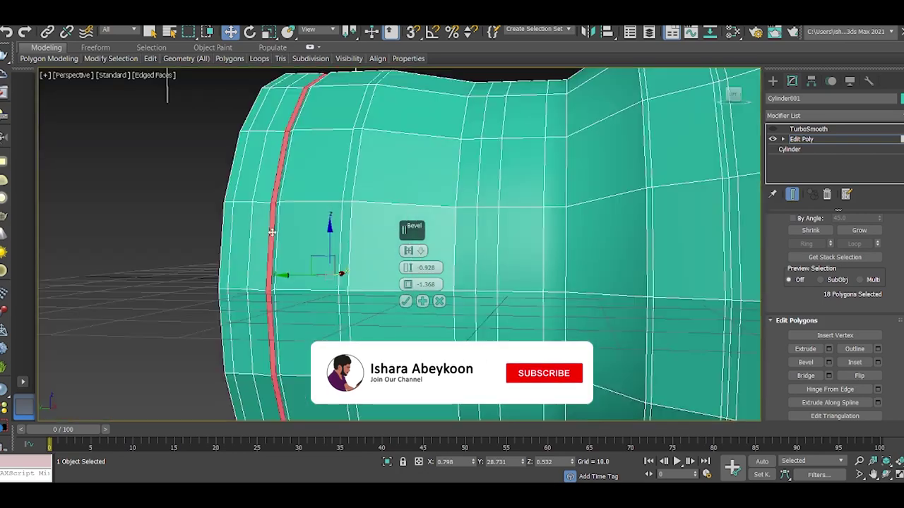
click(439, 301)
click(321, 263)
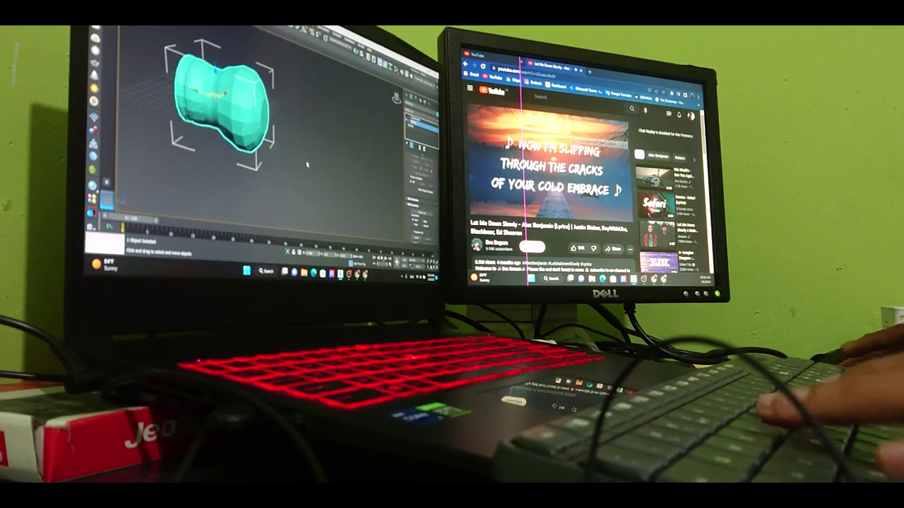
key(f)
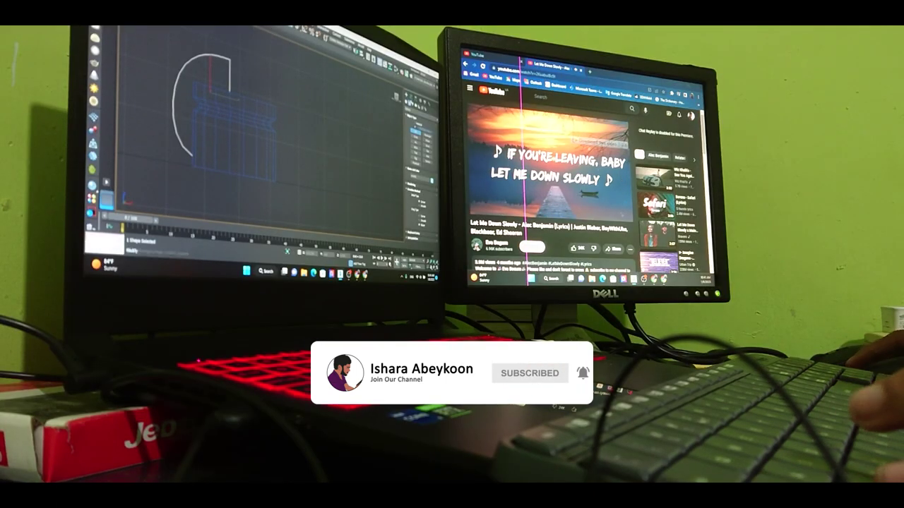
Step: Lathe the Line001 profile into a dome, tweak its vertices, and move it onto the cap
key(w)
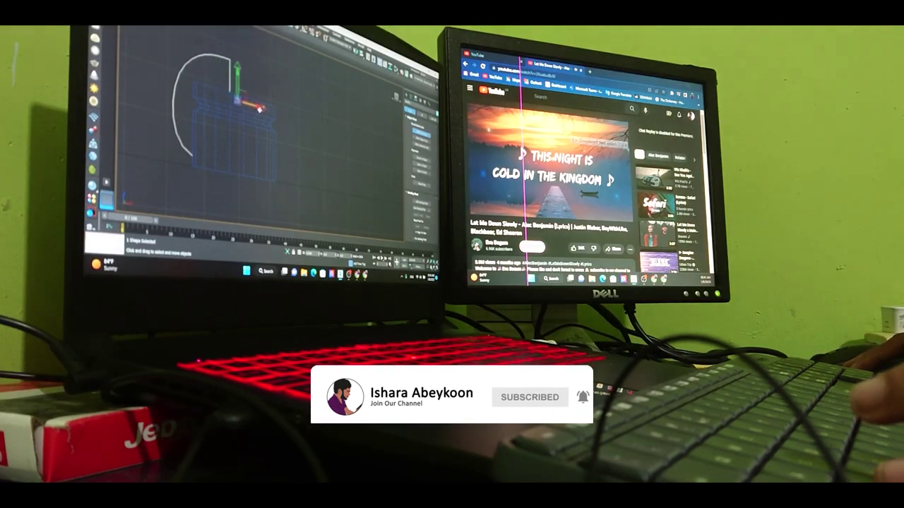
key(p)
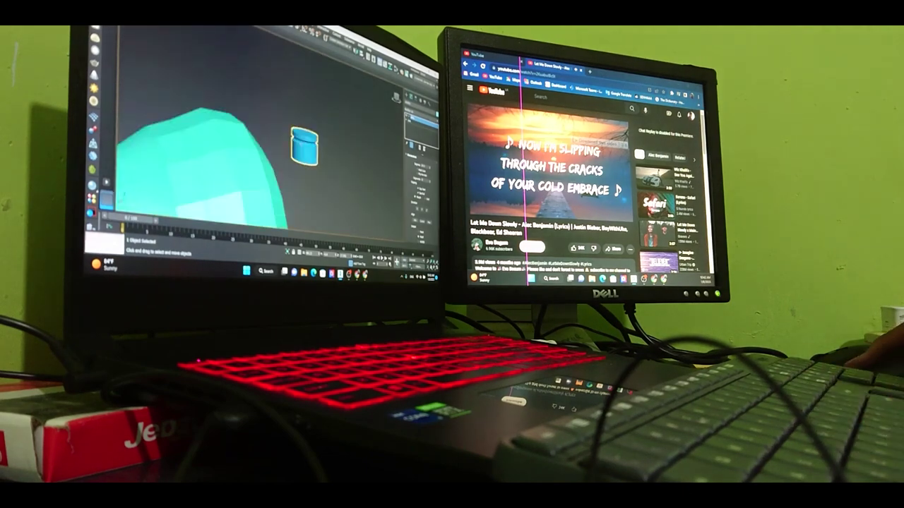
key(z)
key(t)
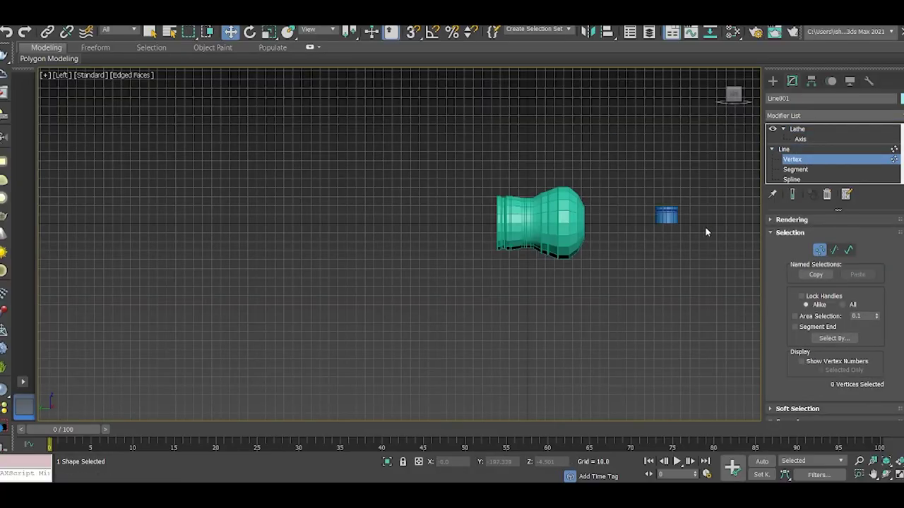
click(796, 129)
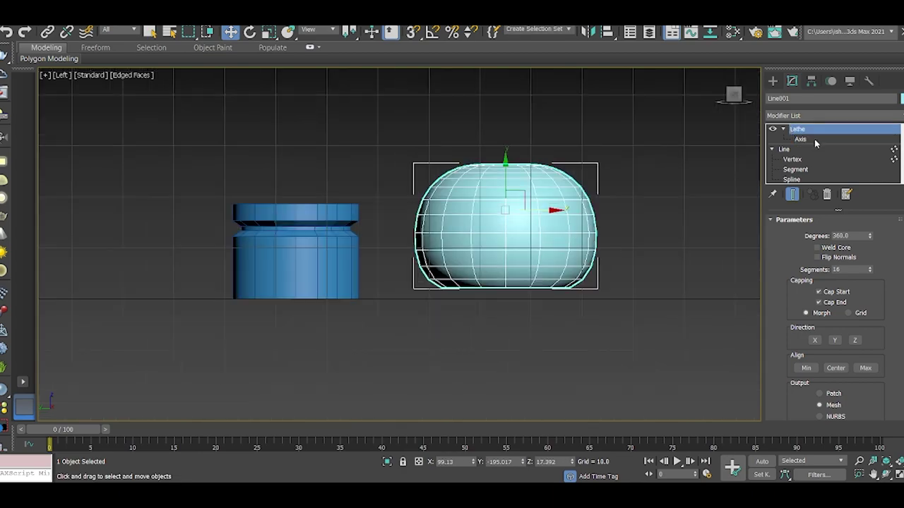
click(792, 159)
key(f)
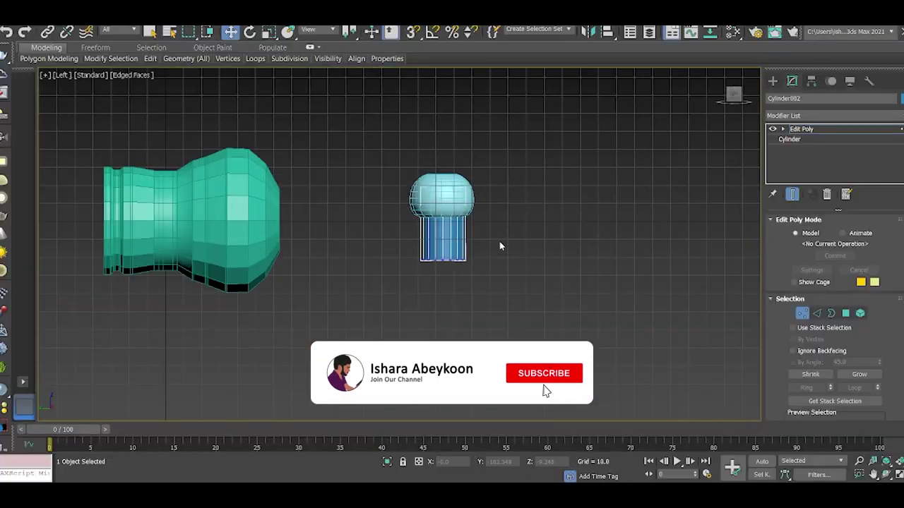
Step: Group the dome and cap cylinder into one nozzle and frame it in Front view
click(81, 26)
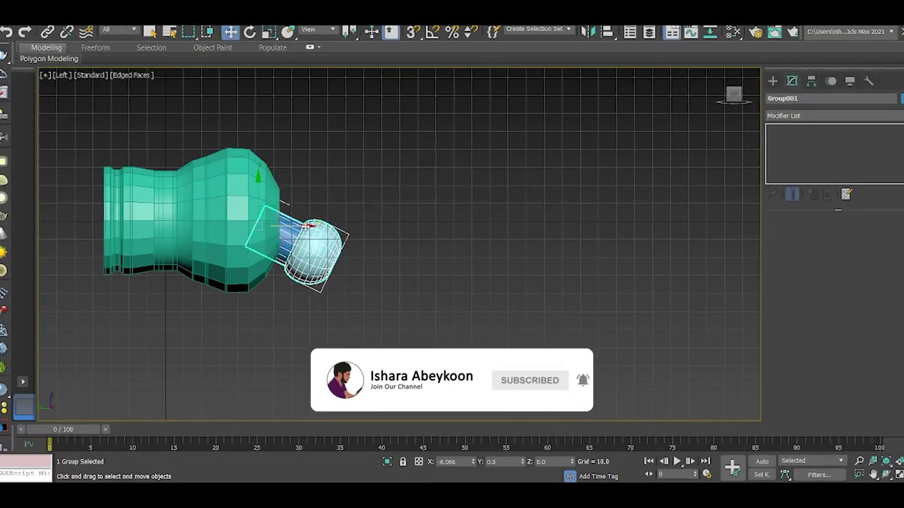
key(p)
key(f)
key(z)
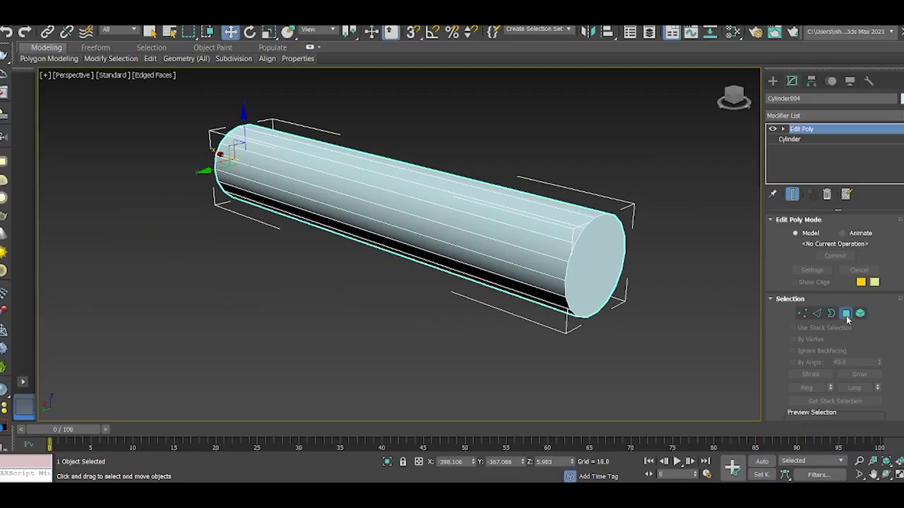
Step: Taper Cylinder004's end cap into a stepped cone tip in polygon mode
scroll(797, 364, down, 2)
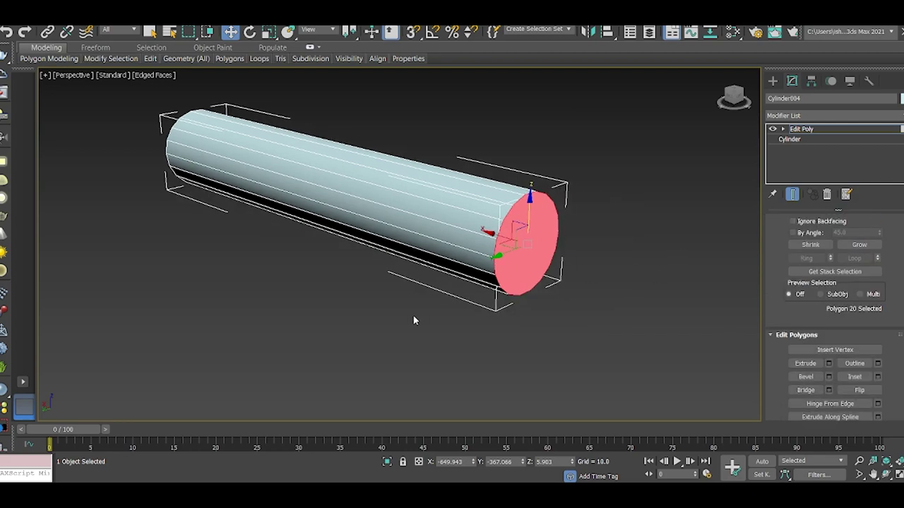
key(f)
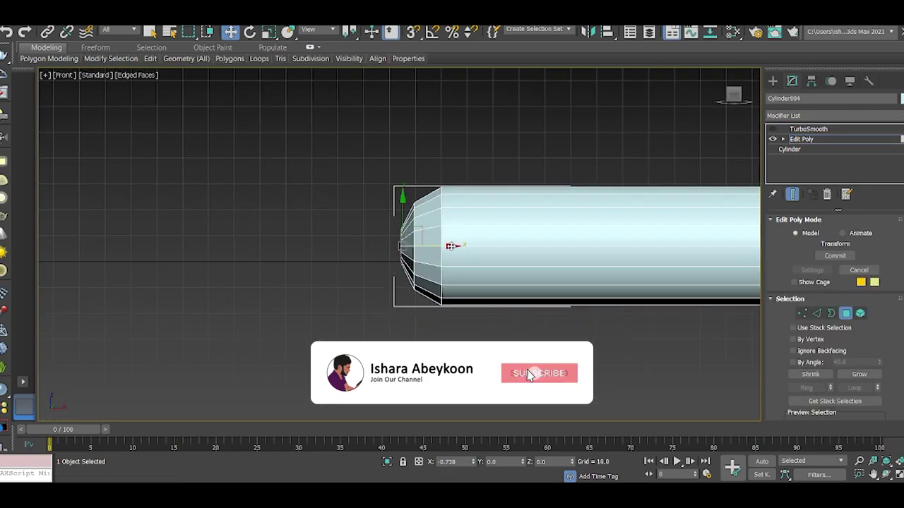
key(4)
alt+middle_drag(423, 302, 712, 326)
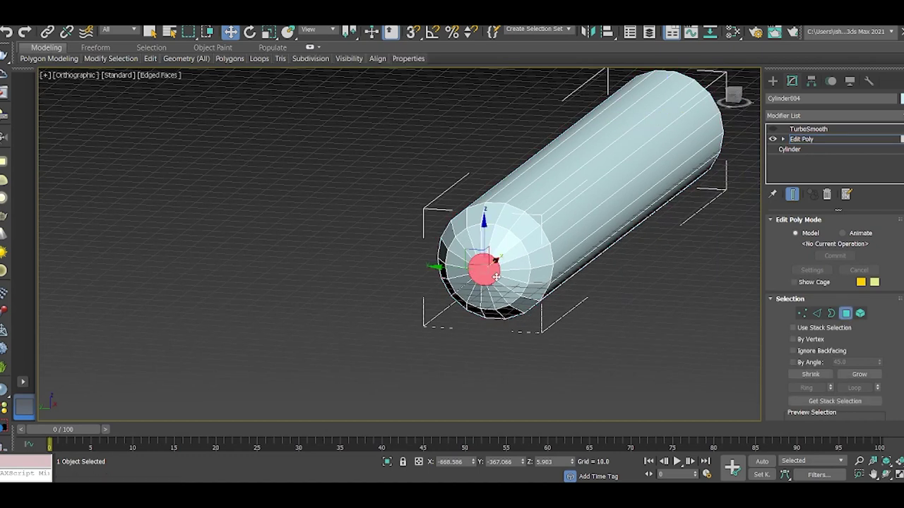
scroll(831, 351, down, 5)
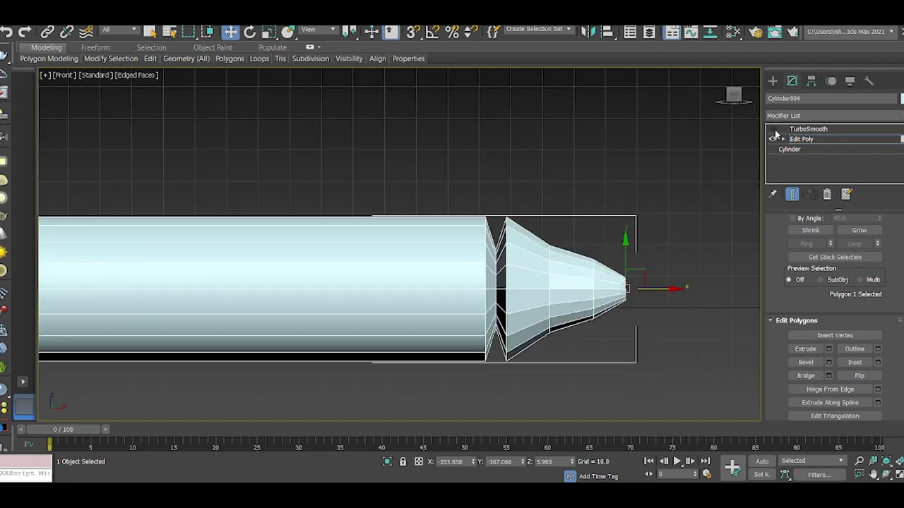
Step: Inspect the cylinder–cone joint with TurboSmooth, then return to the Edit Poly level
scroll(482, 310, up, 5)
scroll(483, 311, up, 2)
alt+middle_drag(482, 311, 272, 39)
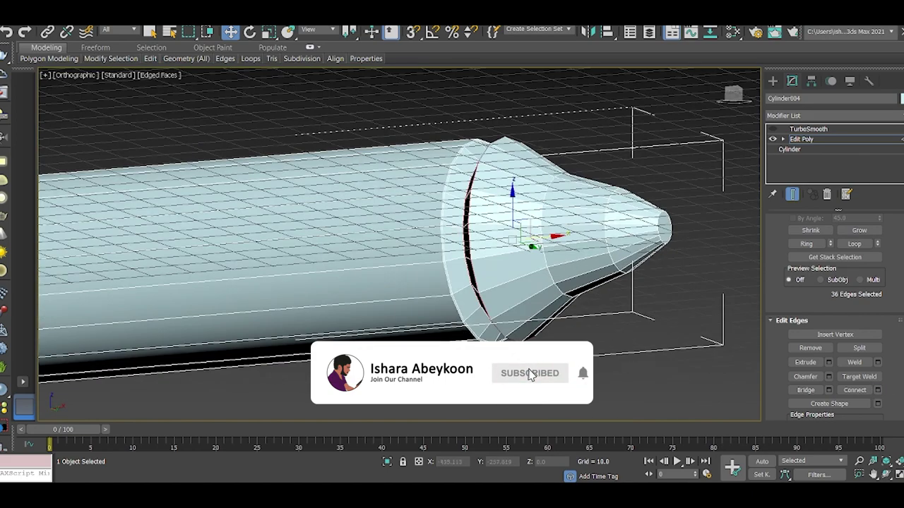
click(805, 129)
click(801, 139)
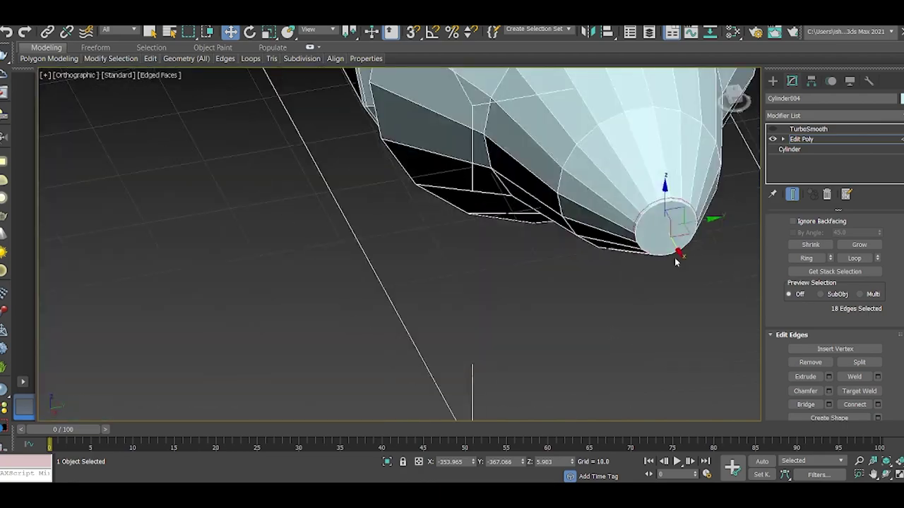
Step: Inset the tip's end-cap polygon by 0.266 and check the result in wireframe
key(4)
click(614, 261)
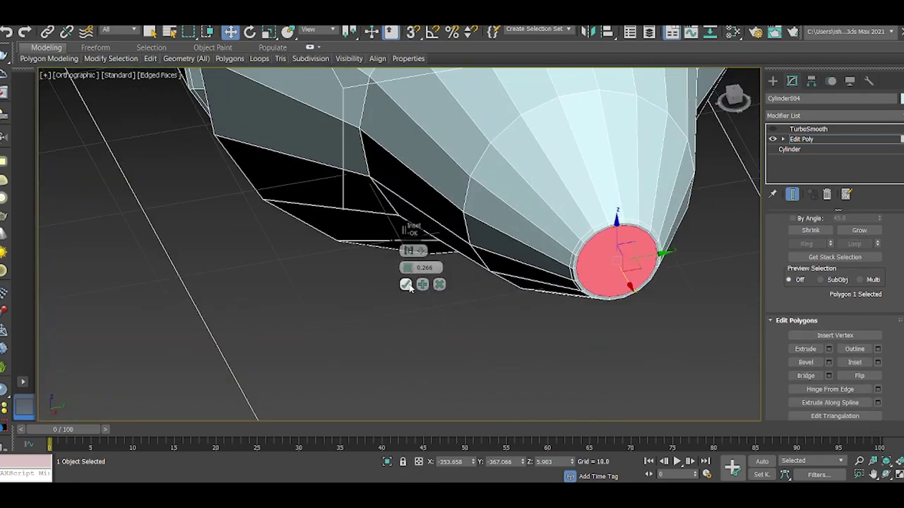
key(p)
alt+middle_drag(547, 312, 618, 334)
scroll(608, 338, up, 3)
scroll(595, 338, up, 3)
scroll(595, 338, down, 5)
key(F3)
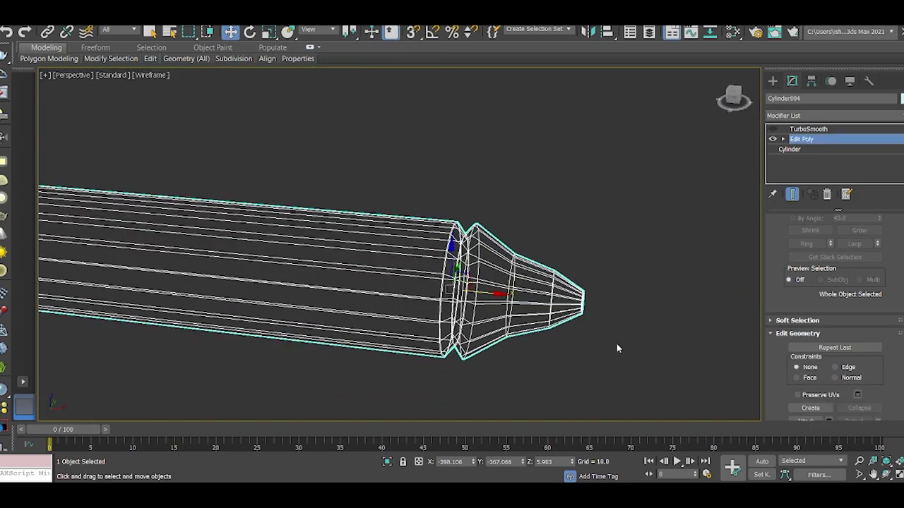
scroll(612, 347, up, 3)
key(4)
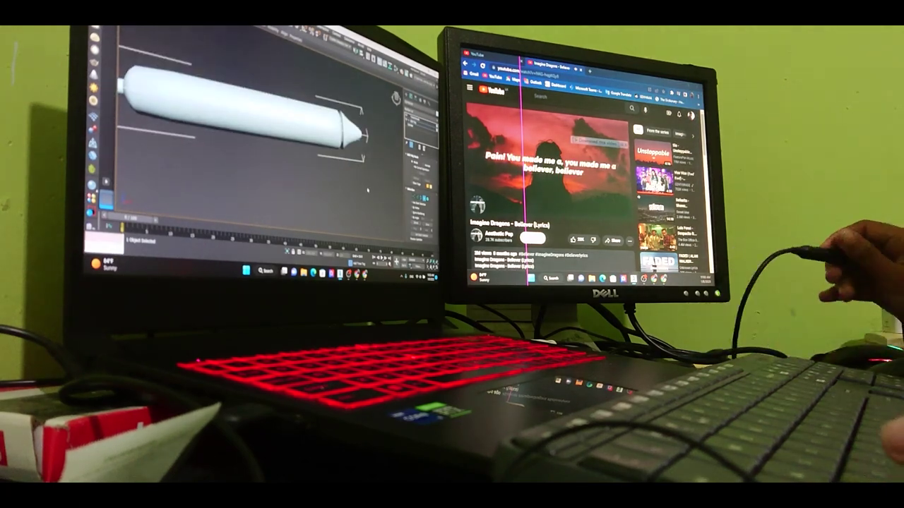
Step: Place a ChamferBox001 button and a 0.01-high Box001 cutter on the pen body
scroll(250, 134, down, 5)
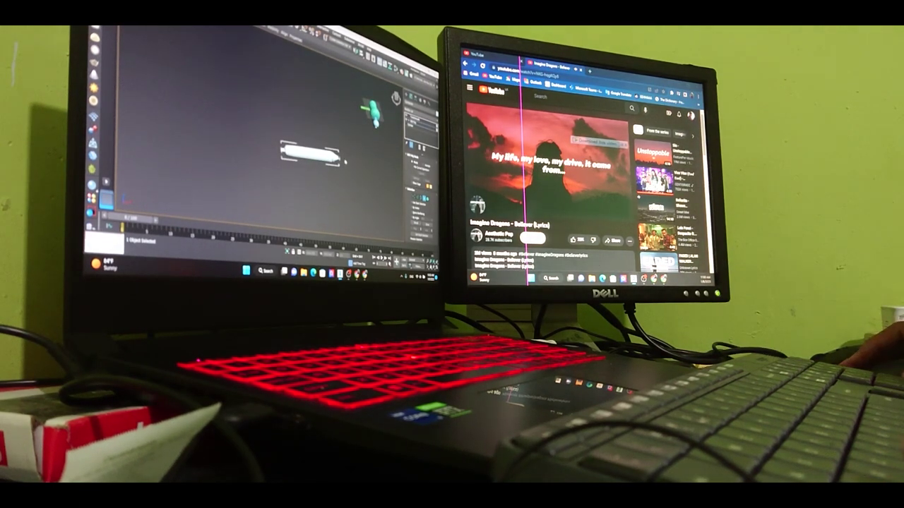
key(z)
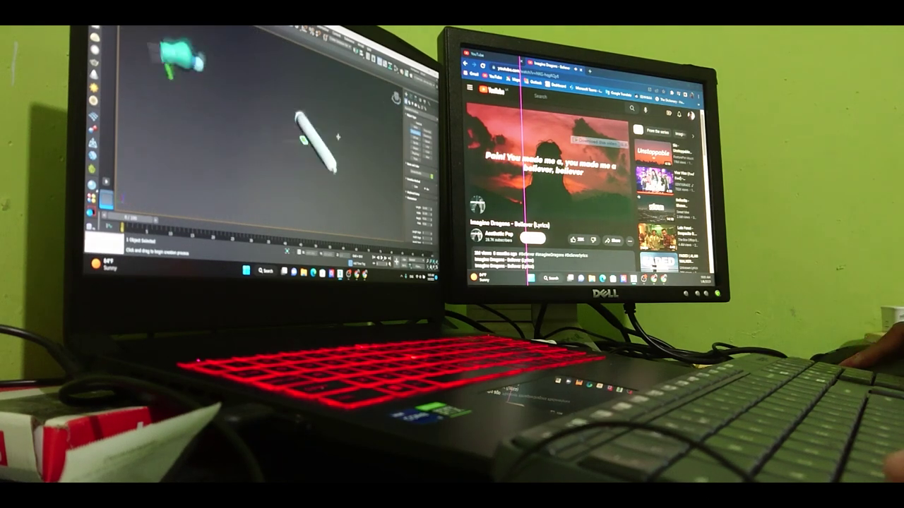
alt+middle_drag(261, 141, 303, 127)
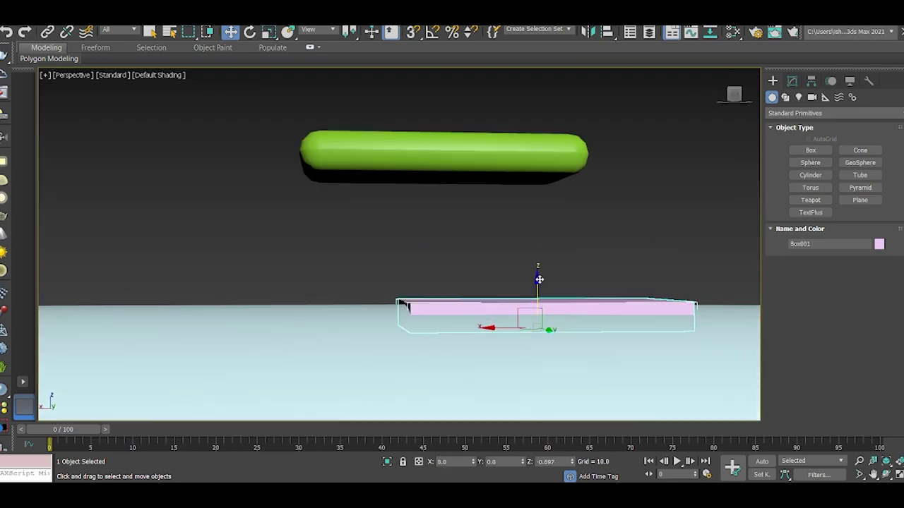
Step: Clone the cutter box, ProBoolean-subtract the boxes from the pen, and set ChamferBox001 into a recess
shift+drag(503, 305, 304, 255)
key(Return)
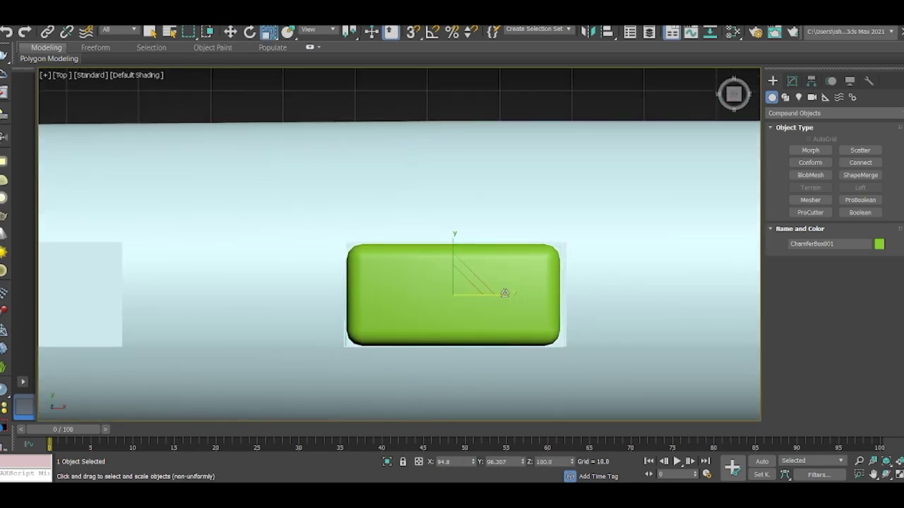
mouse_move(504, 293)
alt+middle_down()
mouse_move(447, 262)
mouse_move(444, 247)
alt+middle_up()
key(w)
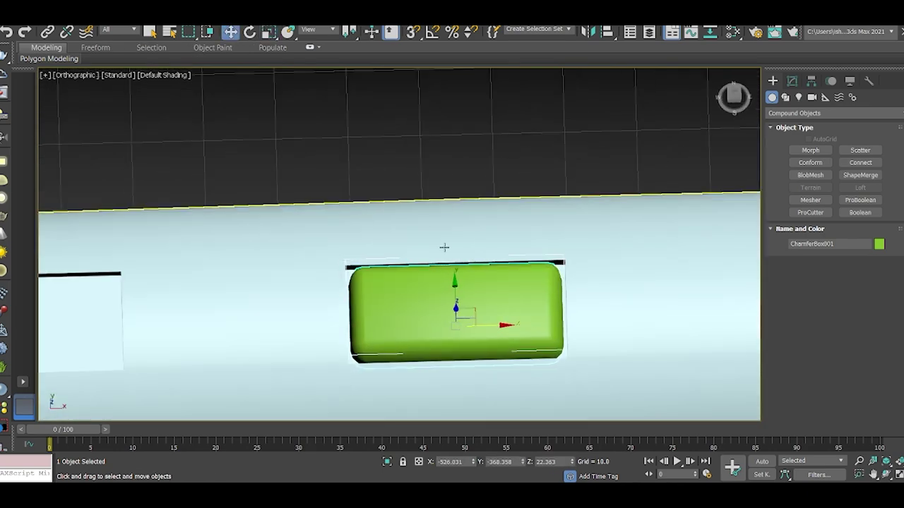
scroll(500, 288, up, 2)
key(F4)
middle_drag(500, 288, 502, 251)
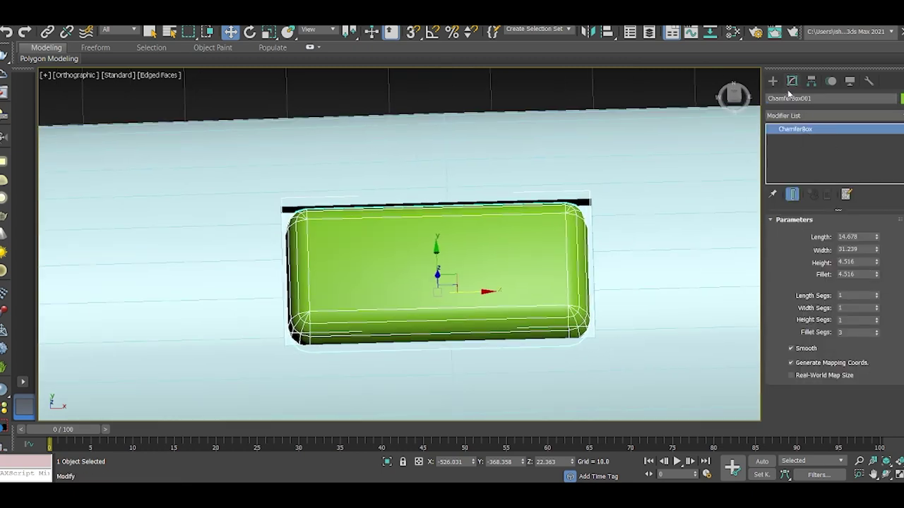
Step: Bevel the button's top face inward with outline -0.47 / -0.612
click(545, 269)
scroll(840, 346, down, 3)
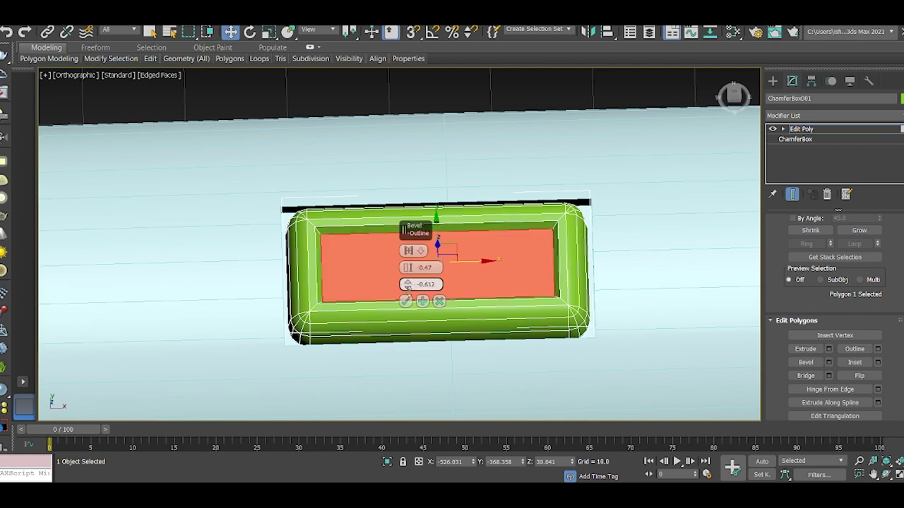
alt+middle_drag(406, 302, 408, 284)
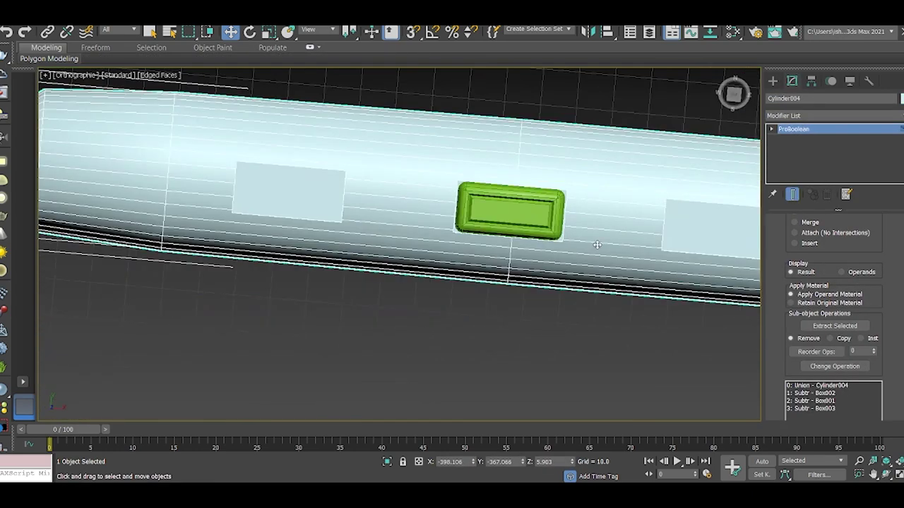
Step: Add TurboSmooth to the button and copy it into the other two recesses
click(833, 115)
click(807, 247)
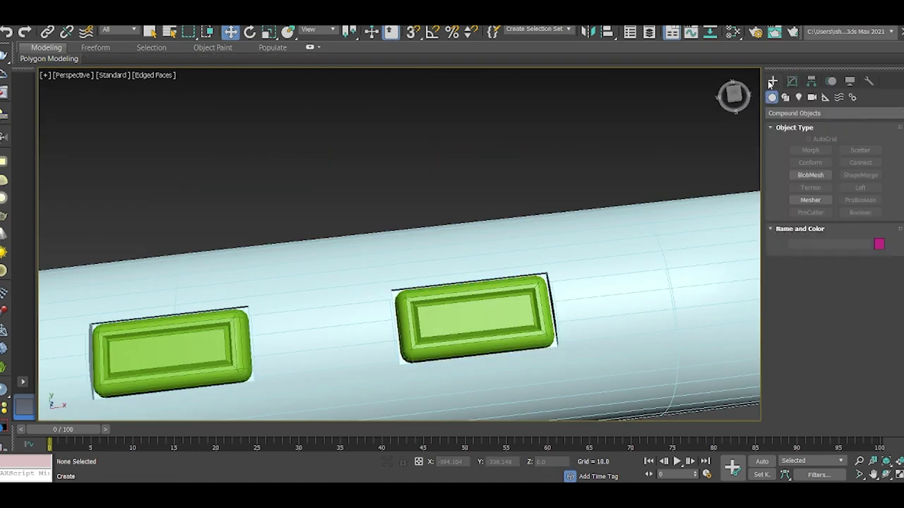
middle_drag(658, 153, 658, 231)
click(810, 150)
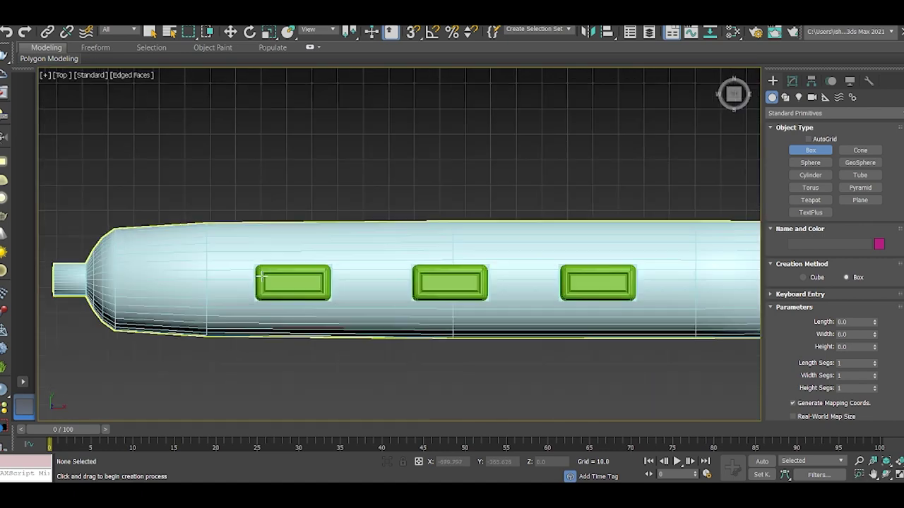
Step: Draw a small box on the green button and flatten it to a height of 0.683
drag(355, 269, 375, 333)
click(375, 325)
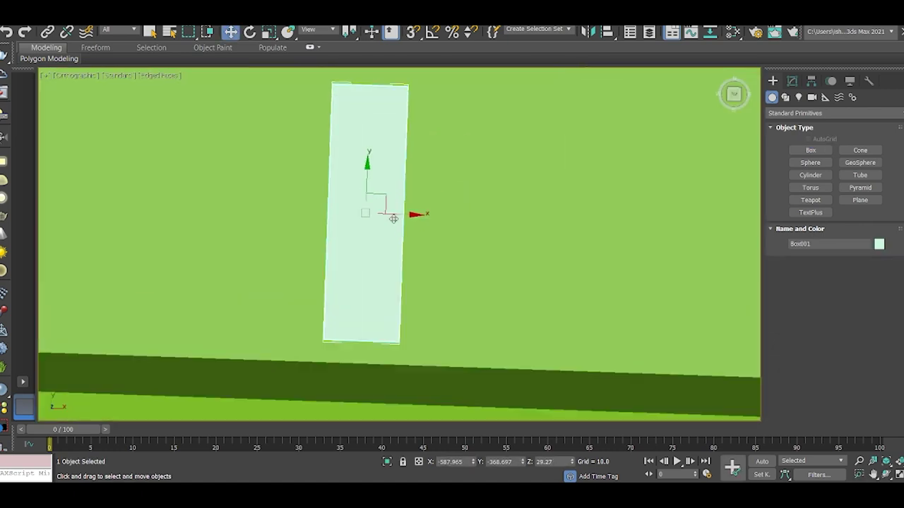
alt+middle_drag(375, 325, 374, 212)
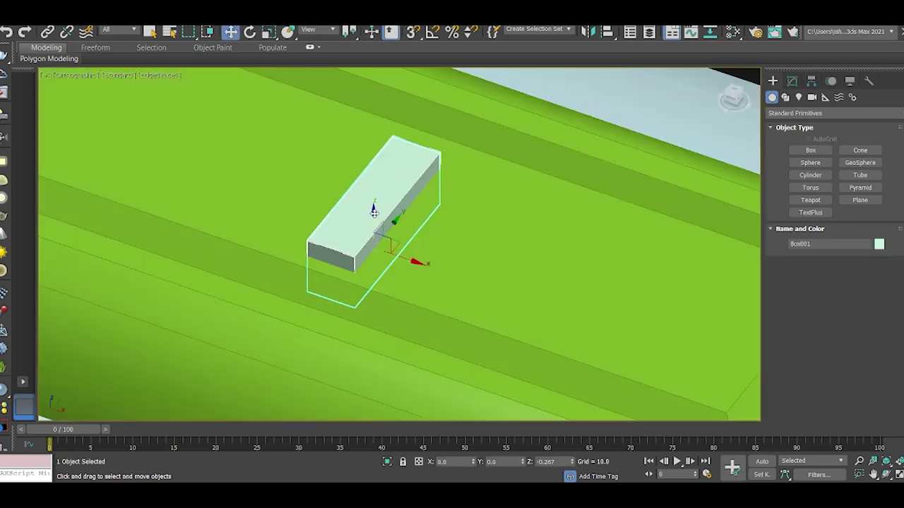
click(792, 81)
drag(874, 259, 879, 287)
key(t)
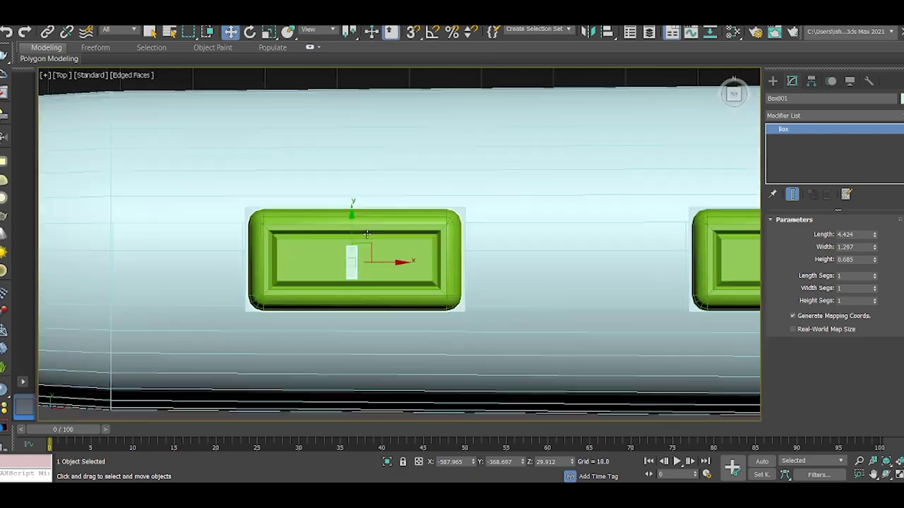
key(e)
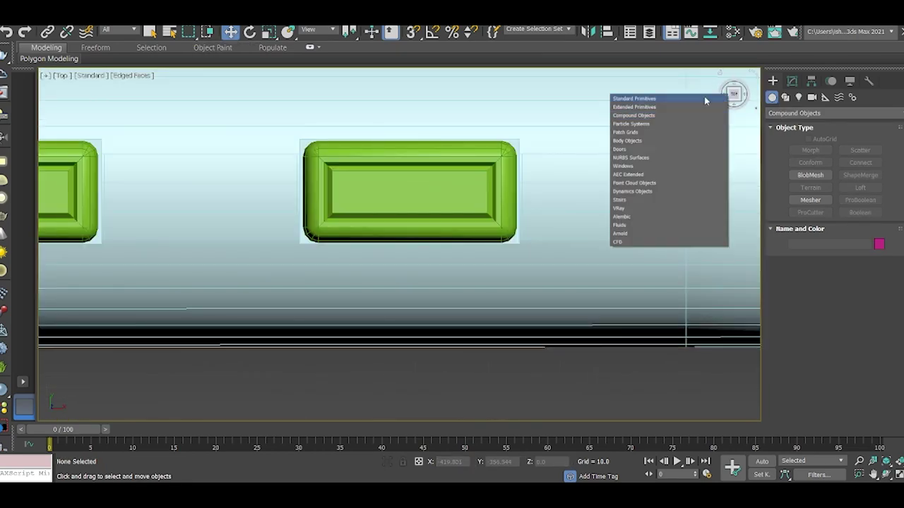
Step: Subtract the box from ChamferBox002 with a ProBoolean to cut a thin slot
click(705, 101)
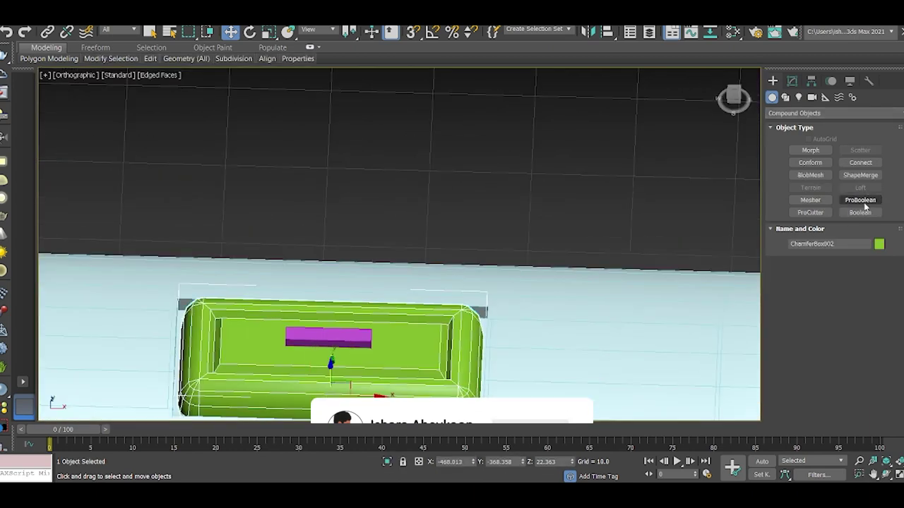
click(862, 202)
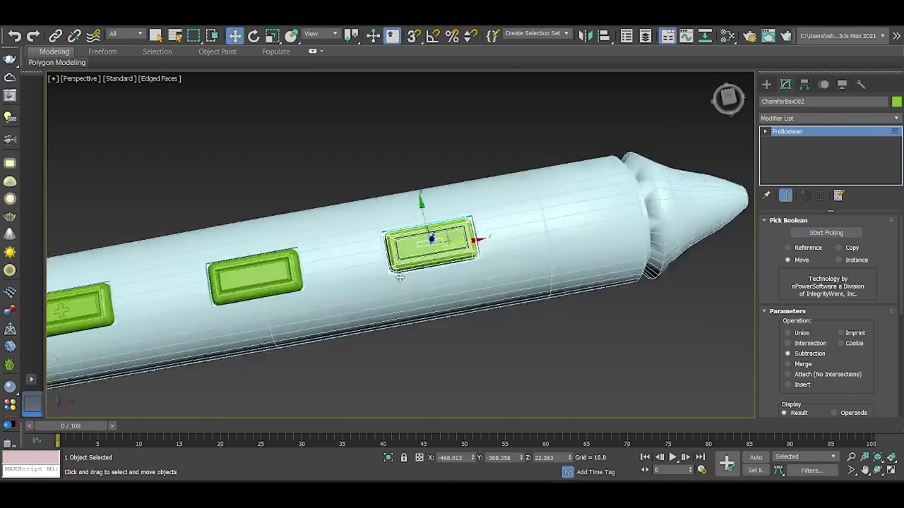
scroll(399, 277, down, 5)
scroll(456, 278, down, 5)
click(472, 305)
key(t)
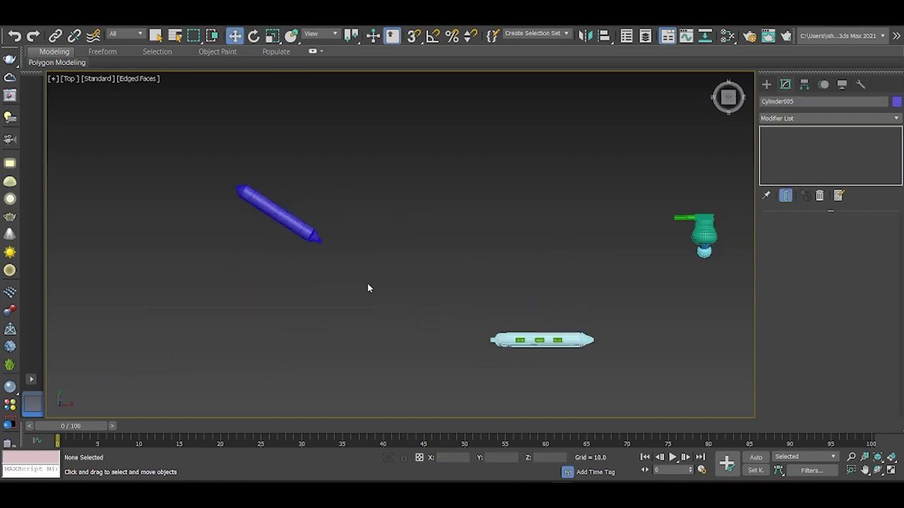
Step: Rotate the green-button pen to a diagonal angle beside the blue cylinder
click(778, 100)
click(802, 161)
scroll(356, 244, up, 2)
key(w)
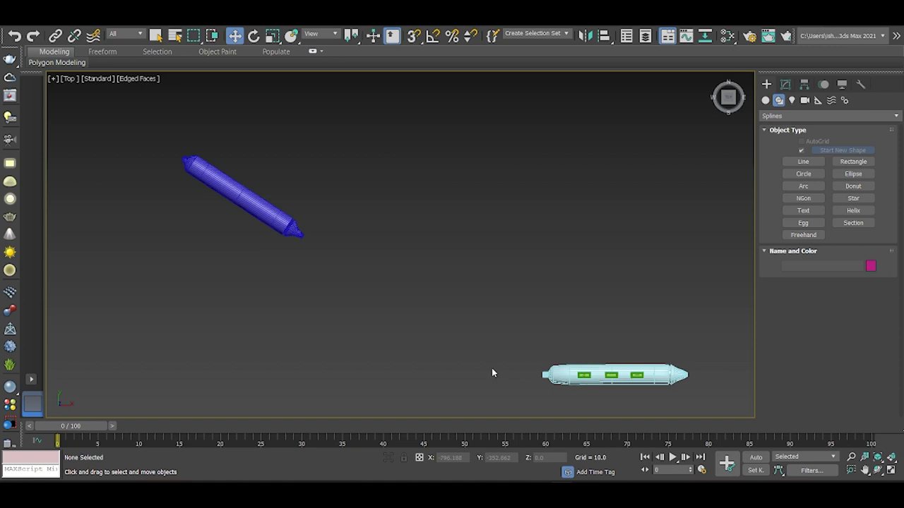
click(234, 35)
key(ctrl+z)
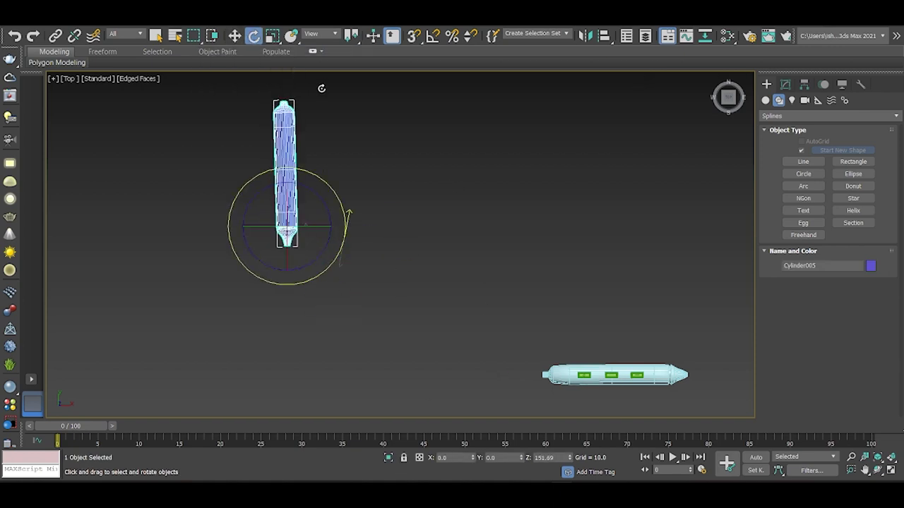
click(614, 374)
middle_drag(614, 374, 540, 292)
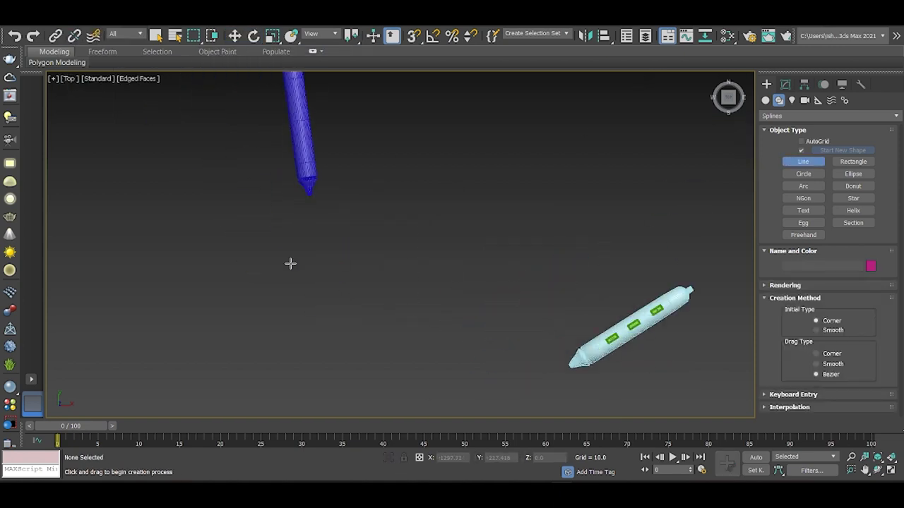
Step: Draw the cord from the blue cylinder's tip and adjust its vertices along the whole cable
click(317, 253)
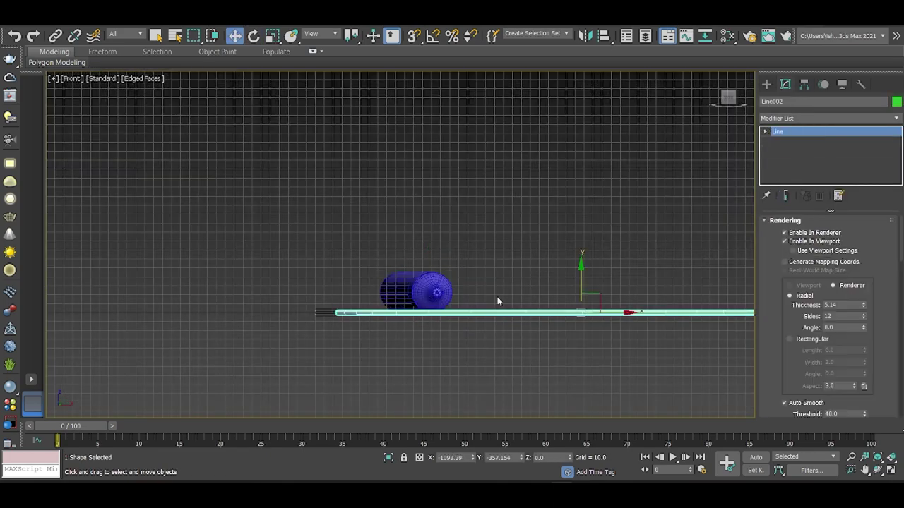
click(392, 369)
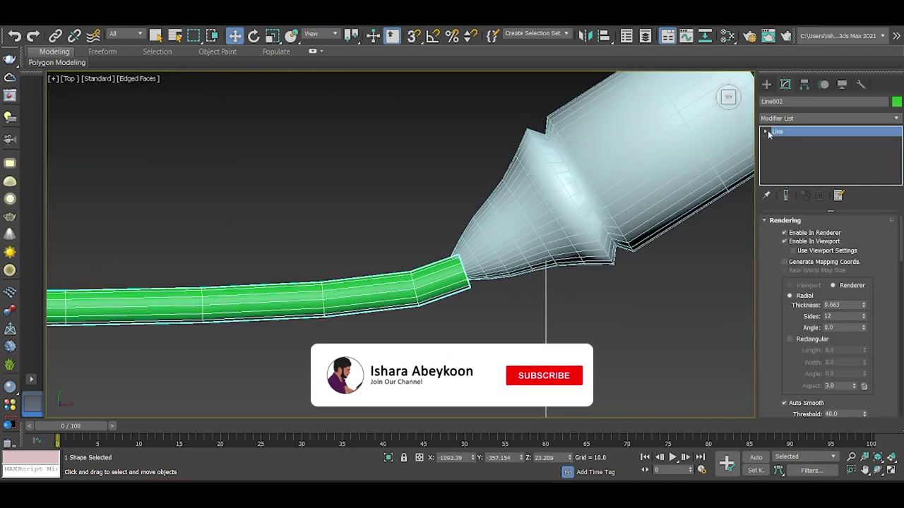
key(1)
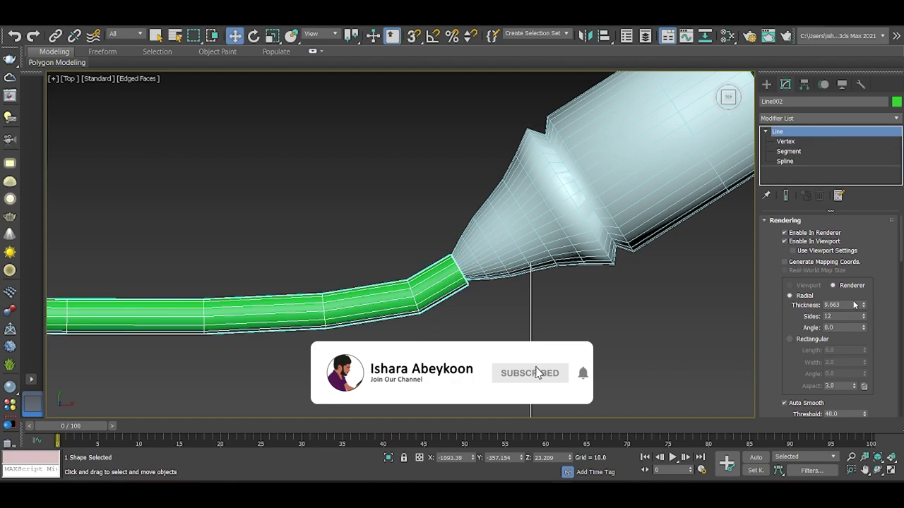
scroll(453, 270, up, 3)
alt+middle_drag(454, 270, 434, 187)
alt+middle_drag(566, 380, 658, 293)
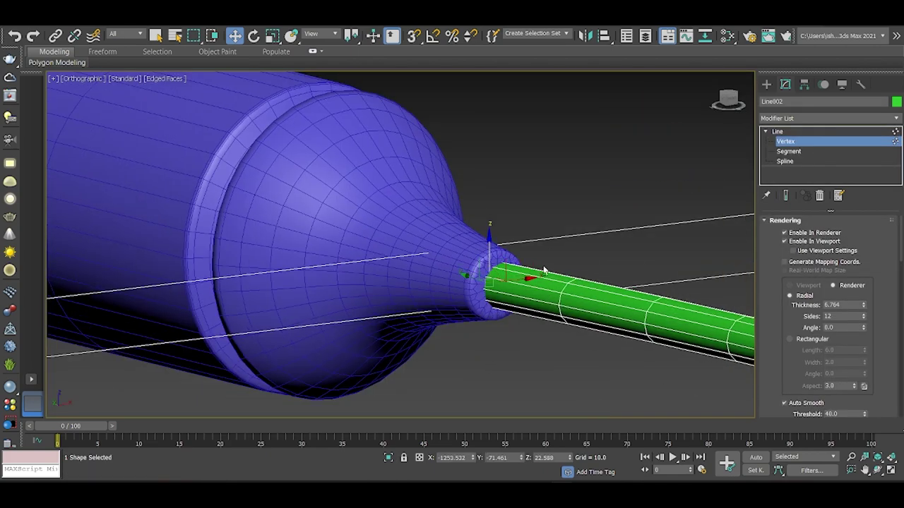
alt+middle_drag(543, 270, 483, 332)
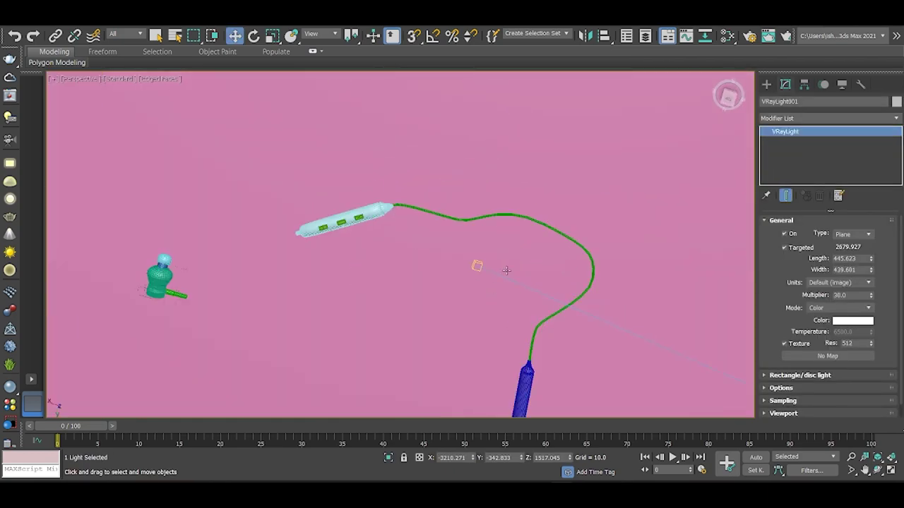
Step: From the Top view, select the floor plane and launch a V-Ray test render
key(t)
middle_drag(416, 272, 447, 283)
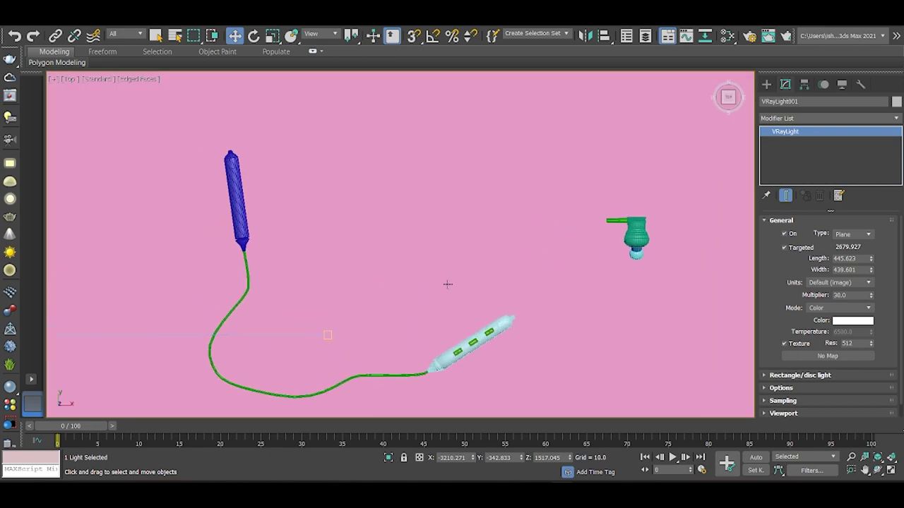
click(376, 223)
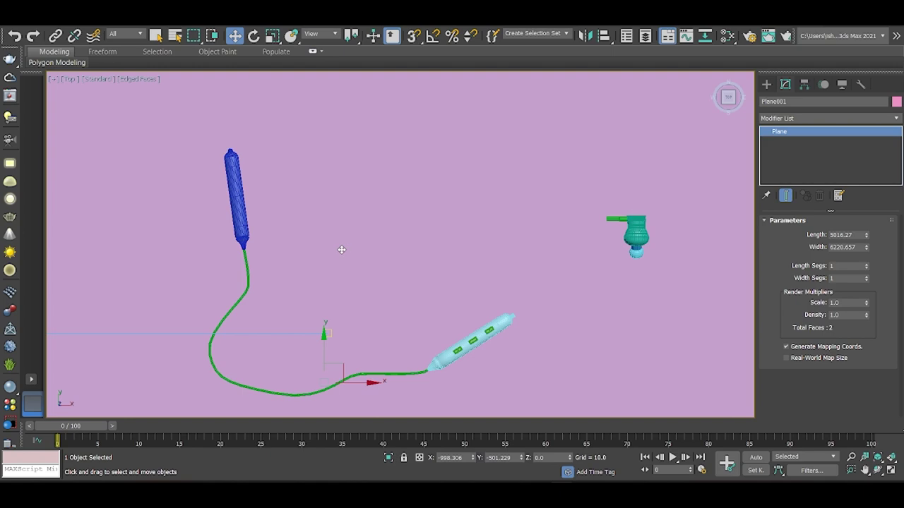
right_click(605, 231)
click(520, 389)
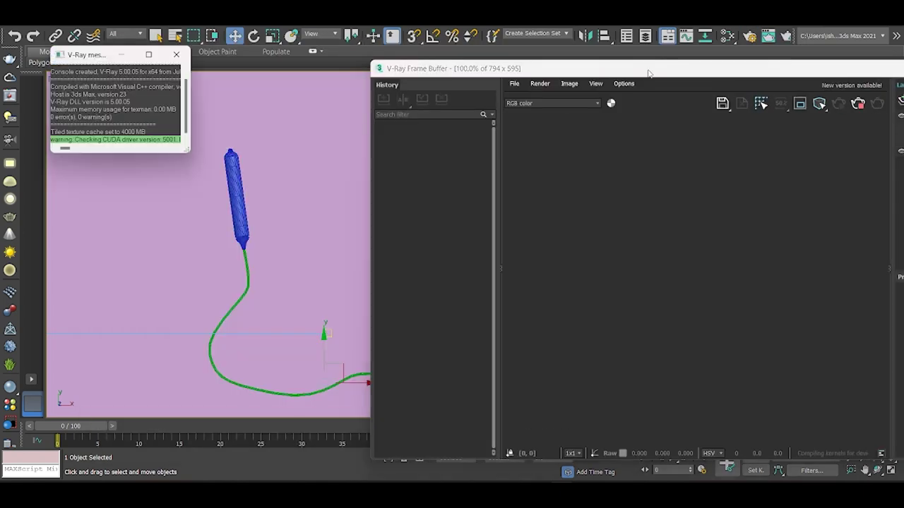
scroll(598, 300, down, 3)
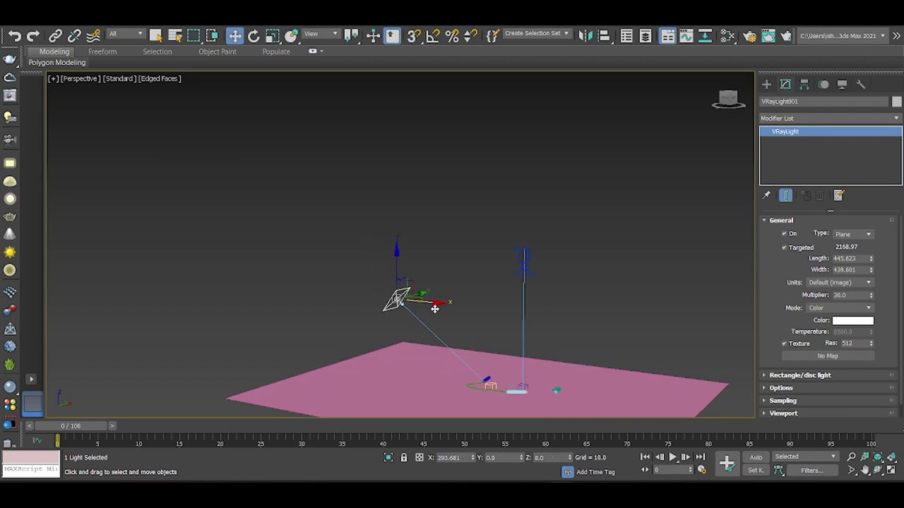
Step: Set VRayLight002's multiplier to 19 and expand its Options and Sampling rollouts
alt+middle_drag(434, 309, 871, 300)
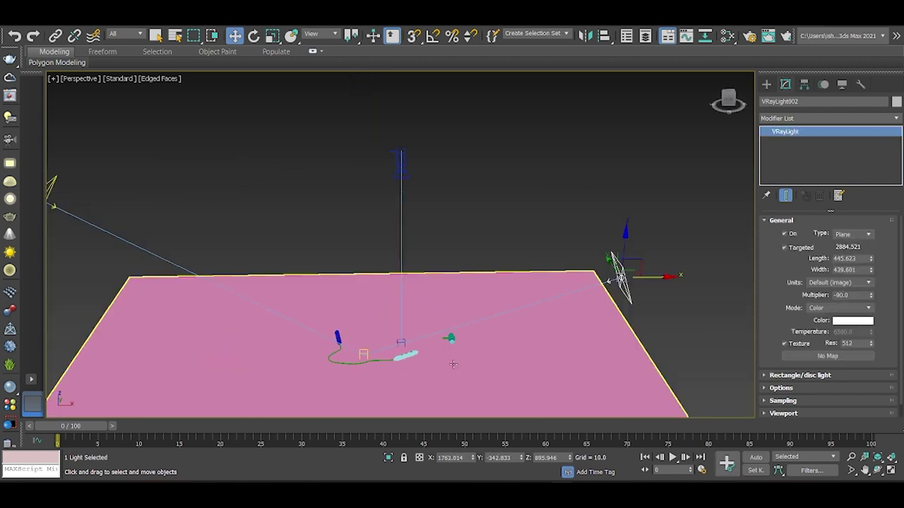
drag(871, 297, 869, 307)
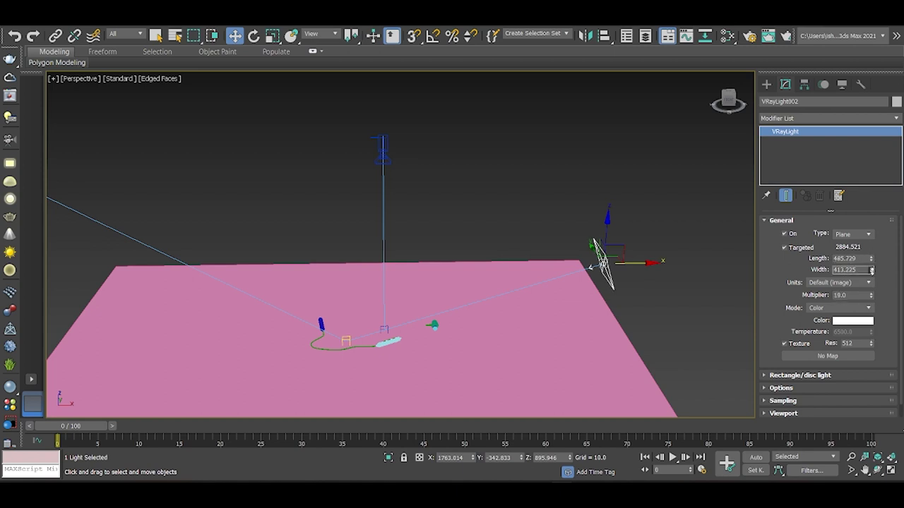
click(780, 374)
click(808, 399)
Step: Review the light's settings, undo the last change and select the floor plane
scroll(845, 390, up, 2)
scroll(833, 367, up, 2)
scroll(833, 367, up, 2)
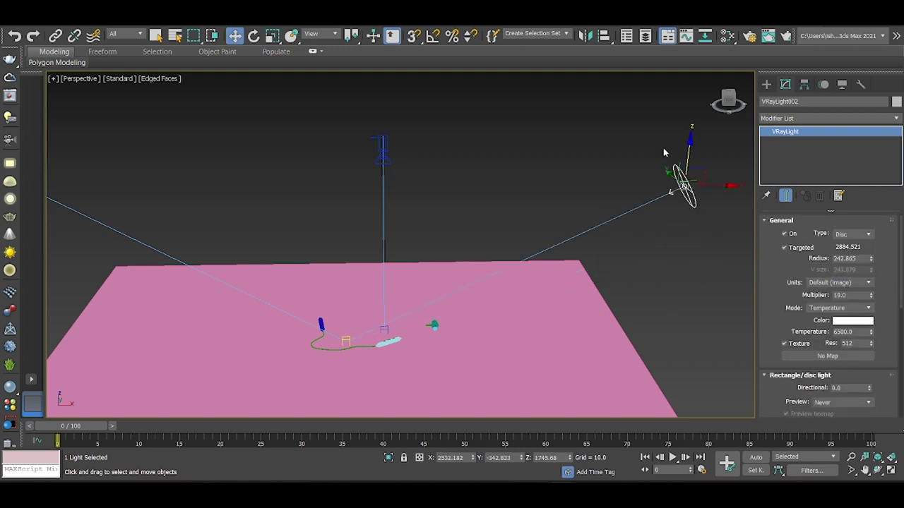
scroll(893, 339, down, 5)
scroll(882, 360, down, 2)
scroll(869, 384, down, 3)
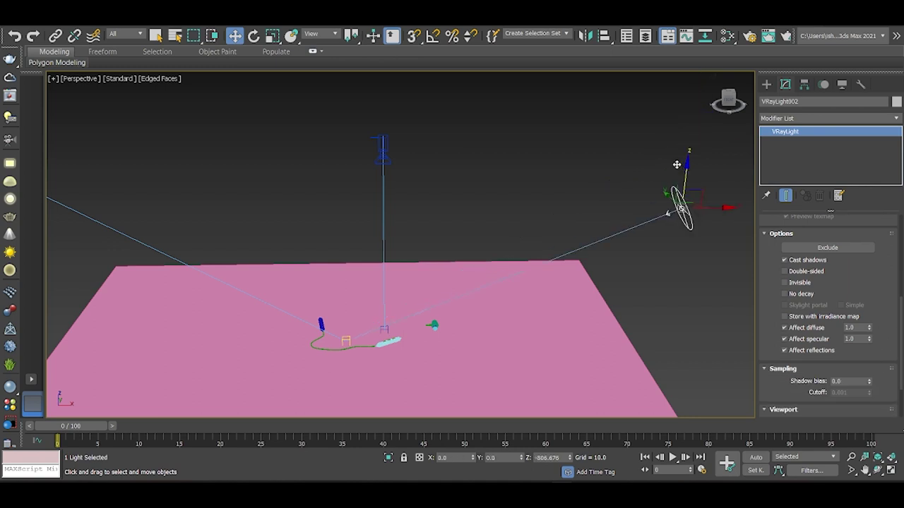
key(ctrl+z)
click(569, 325)
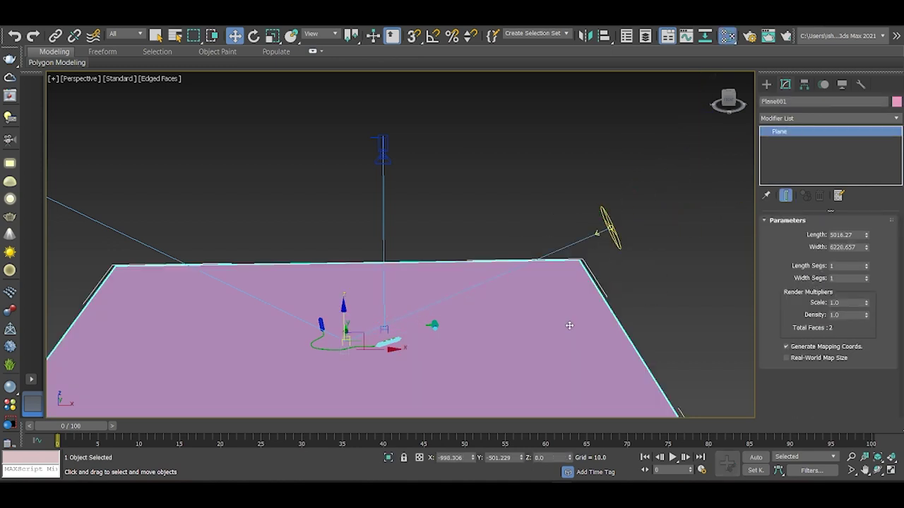
Step: Give the floor plane a VRayMtl with a light grey diffuse colour, entering a value of 15
key(m)
click(315, 148)
click(456, 36)
scroll(204, 234, down, 2)
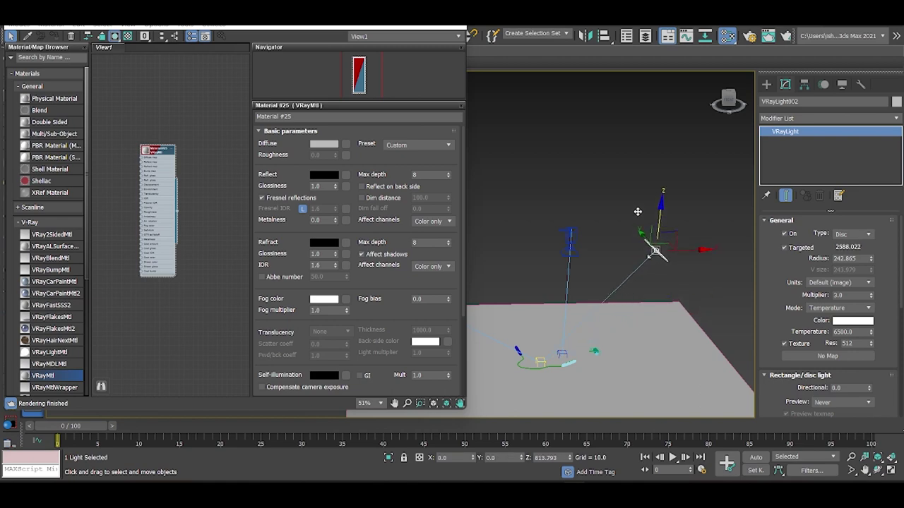
key(t)
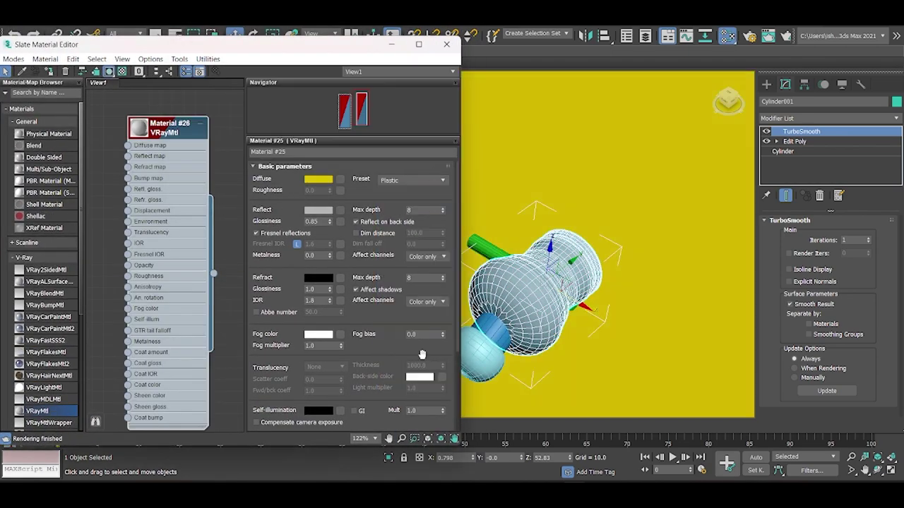
scroll(197, 261, down, 3)
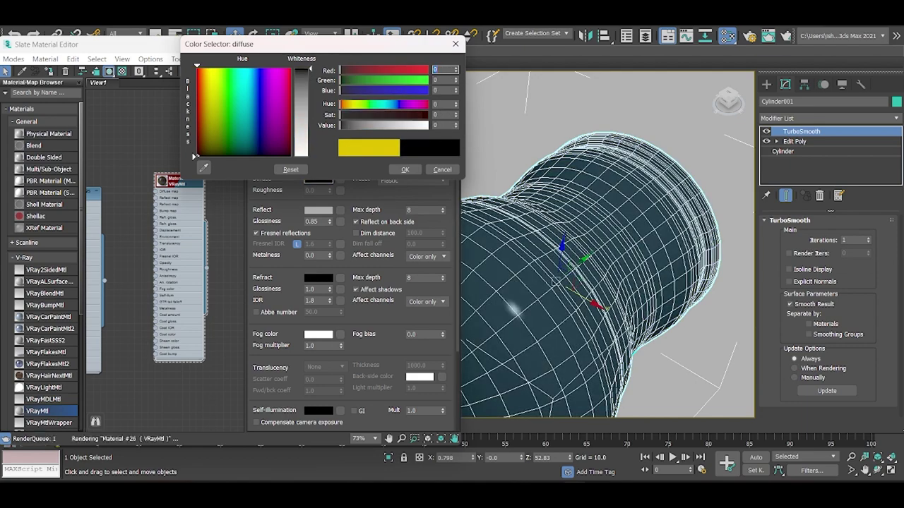
text(15)
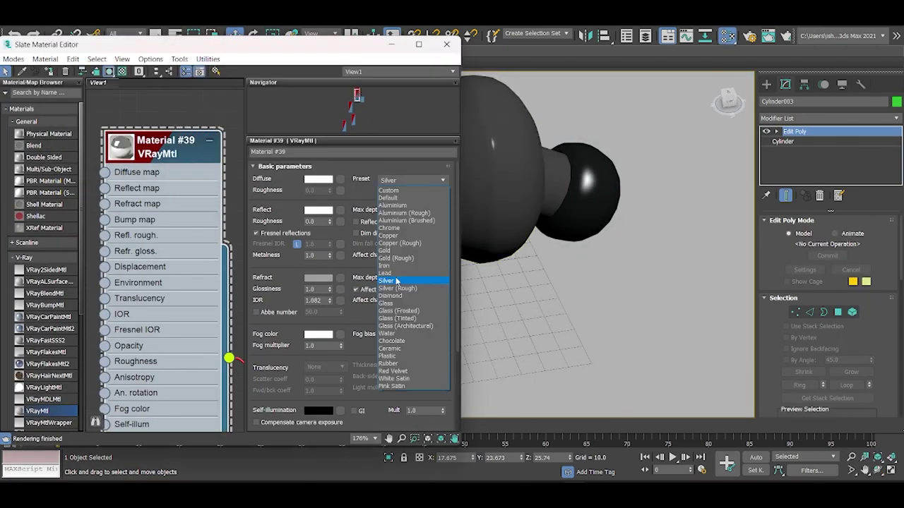
Step: Try Silver, Copper (diffuse 232, 127, 98) and Glass (Tinted) presets on Material #39
click(396, 281)
click(394, 235)
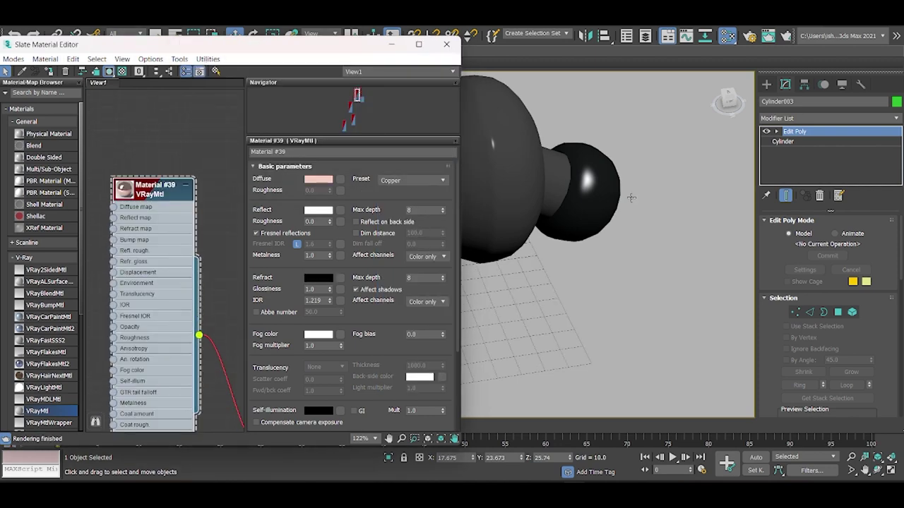
key(Return)
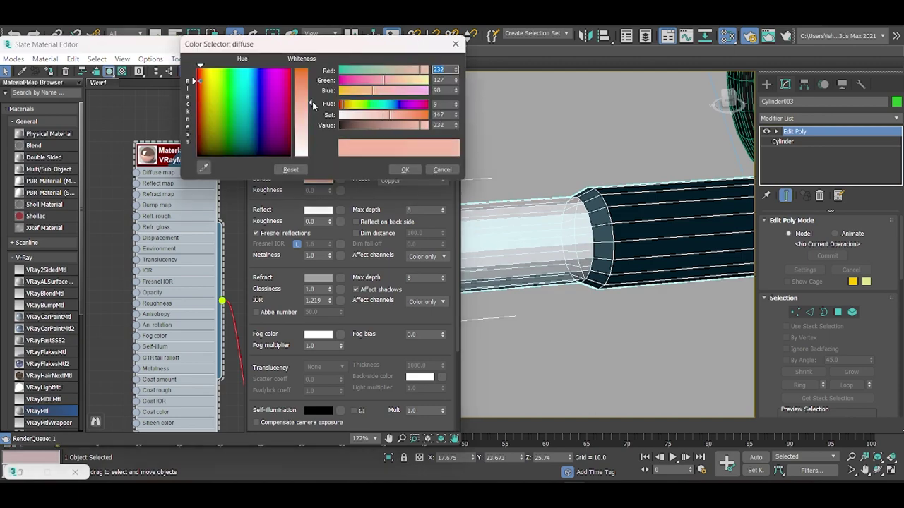
click(408, 318)
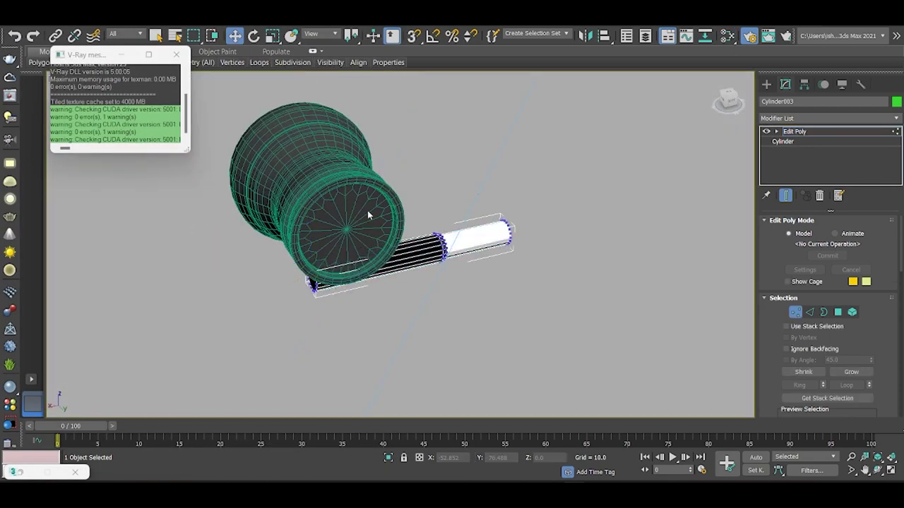
Step: Select the ring of polygons at the tube end and drag it off as a separate part
click(793, 142)
key(4)
scroll(873, 353, down, 5)
scroll(874, 353, down, 3)
scroll(873, 353, up, 4)
shift+drag(390, 346, 435, 333)
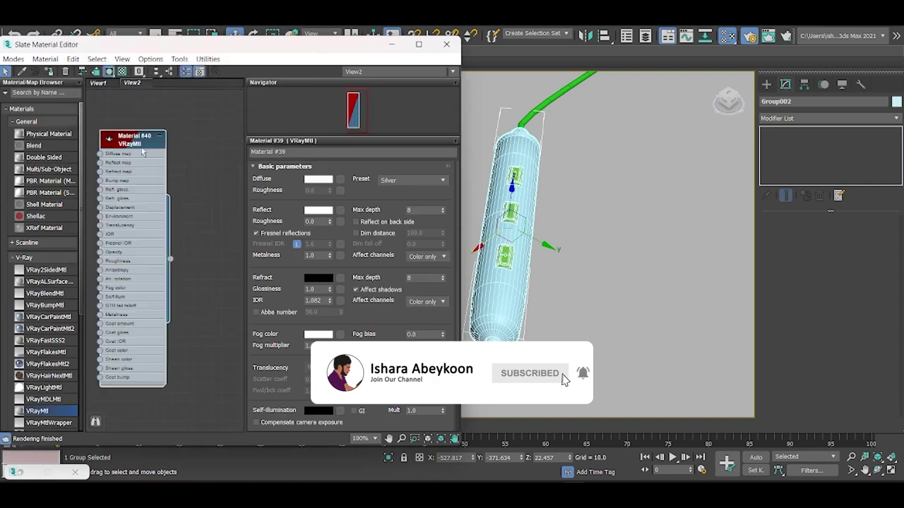
Step: Apply the Plastic preset to the pen material and assign a Rubber-preset material to the pen part
click(387, 356)
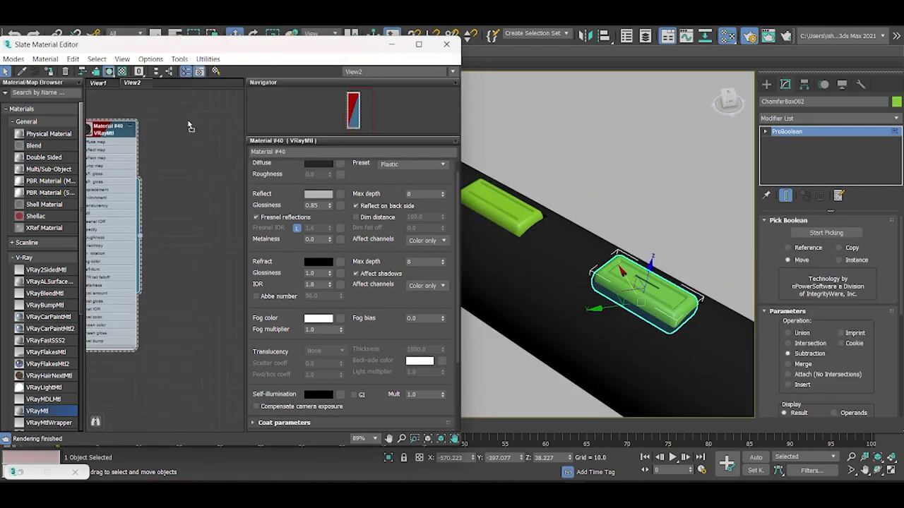
right_click(182, 122)
click(198, 139)
click(413, 180)
click(413, 341)
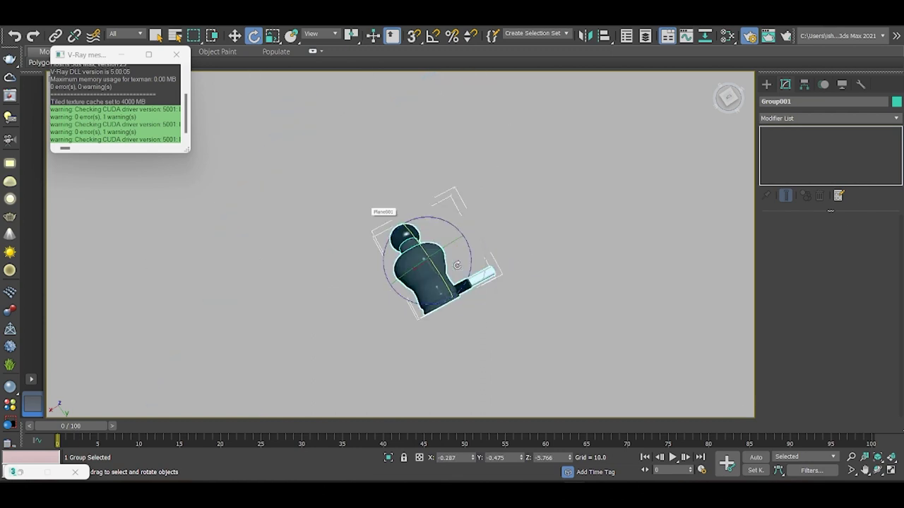
Step: Clone Group001 as a copy and mirror it for the cable's other end
middle_drag(432, 262, 508, 319)
shift+drag(318, 169, 322, 275)
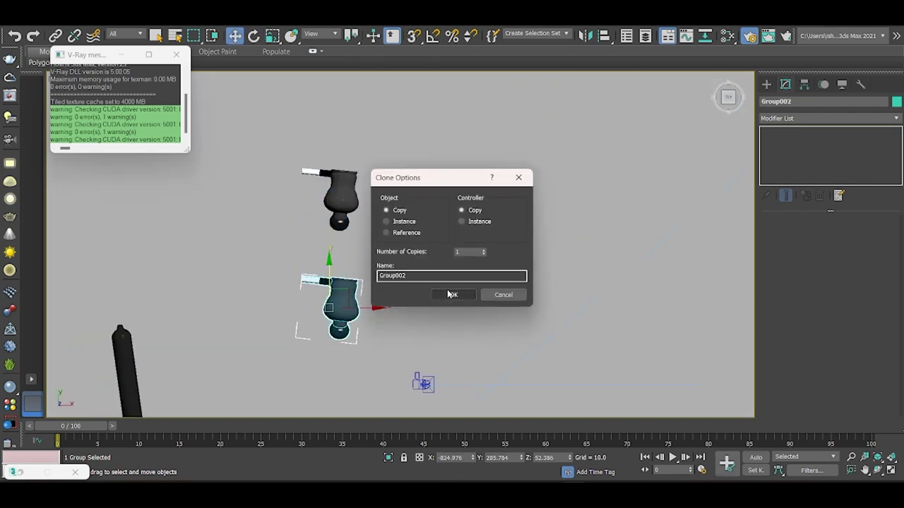
key(Return)
click(584, 36)
key(Return)
key(e)
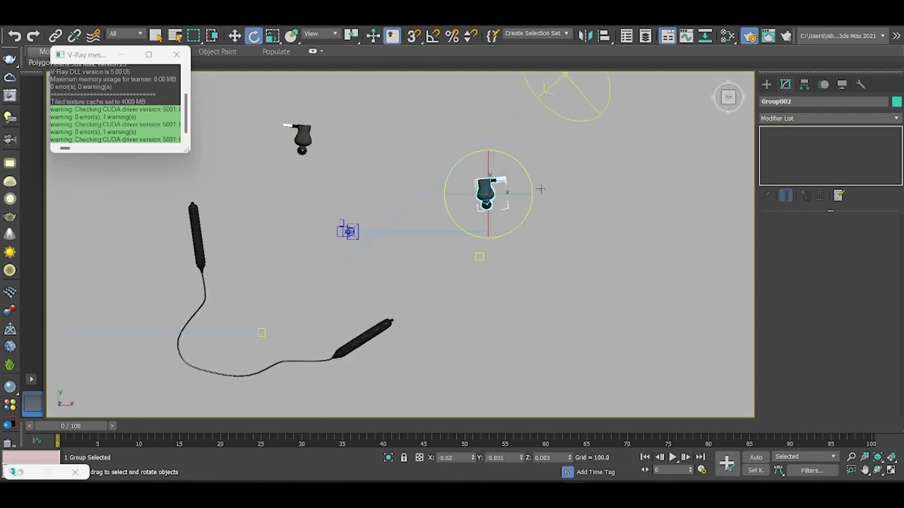